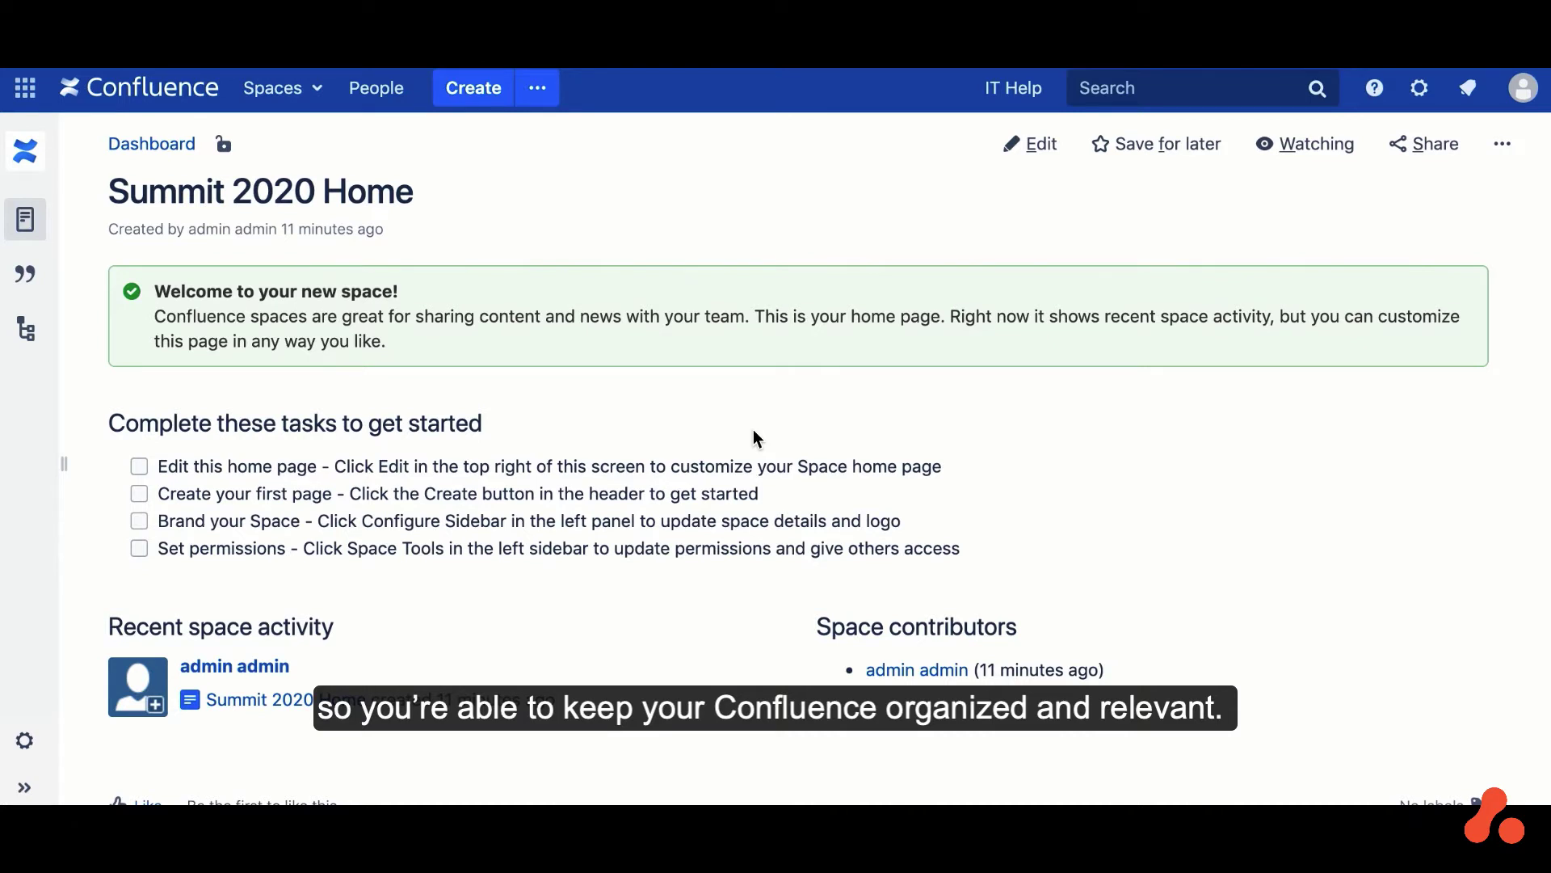
- Go from General configuration to ScriptRunner's Built-in Scripts page in site administration
click(1420, 88)
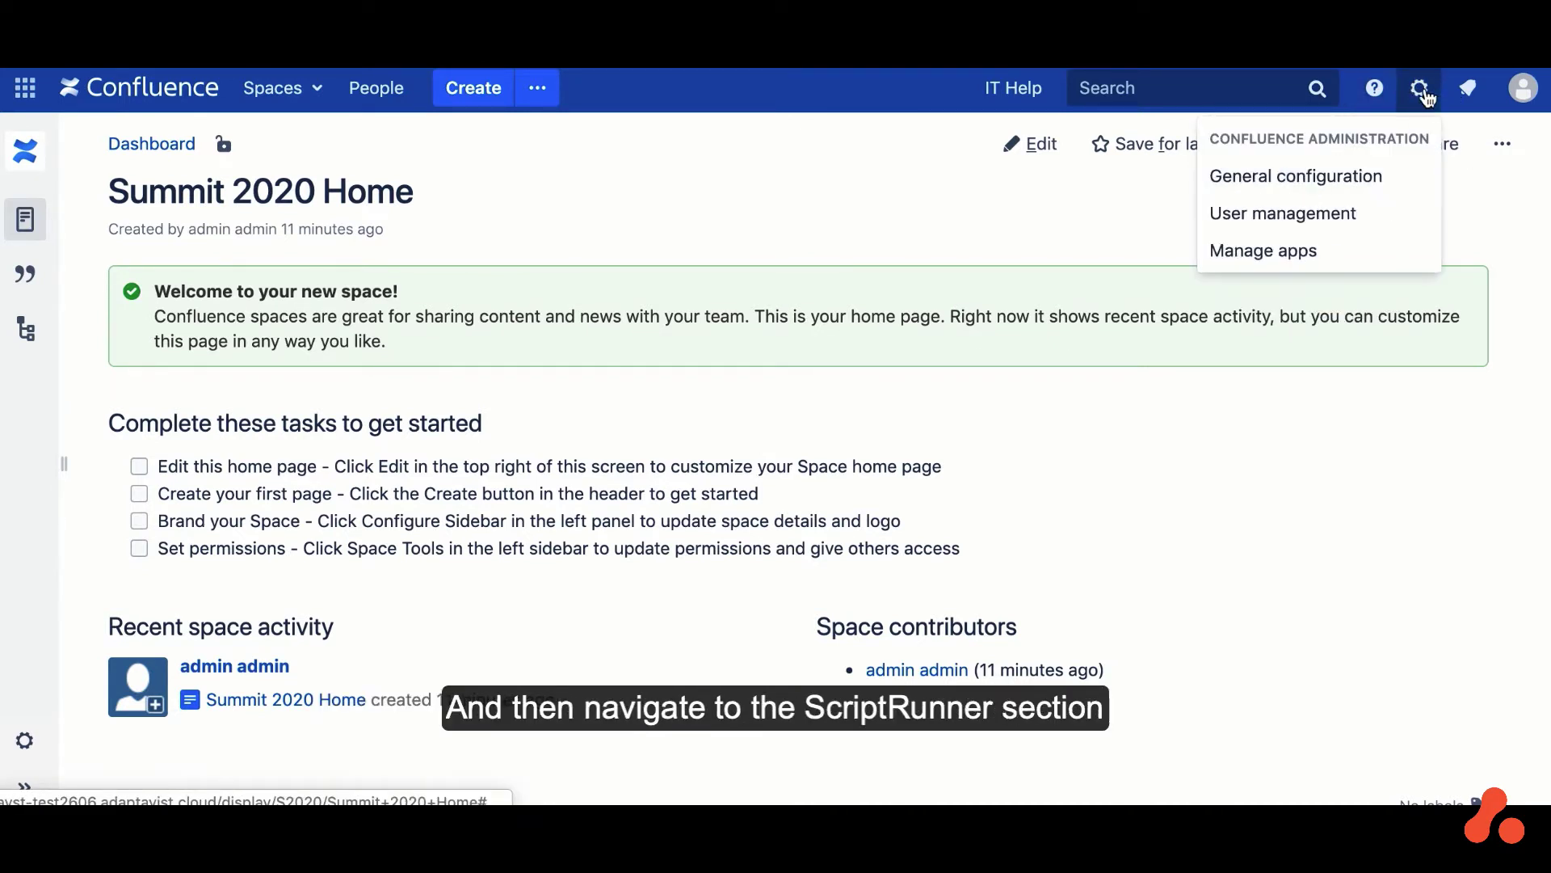
click(1407, 176)
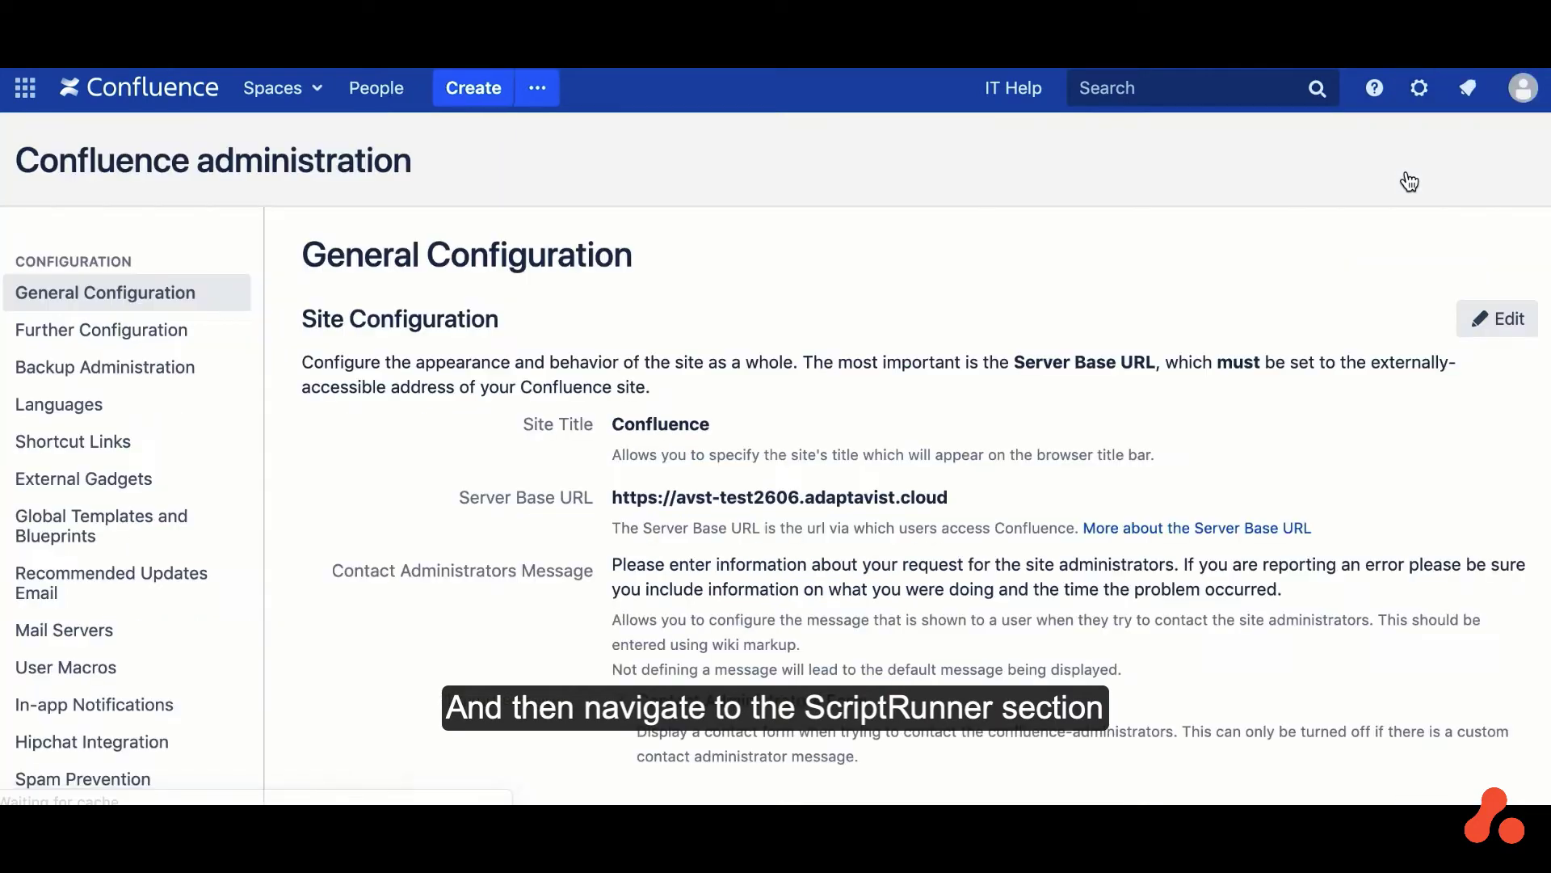
scroll(81, 485, down, 2)
scroll(84, 491, down, 3)
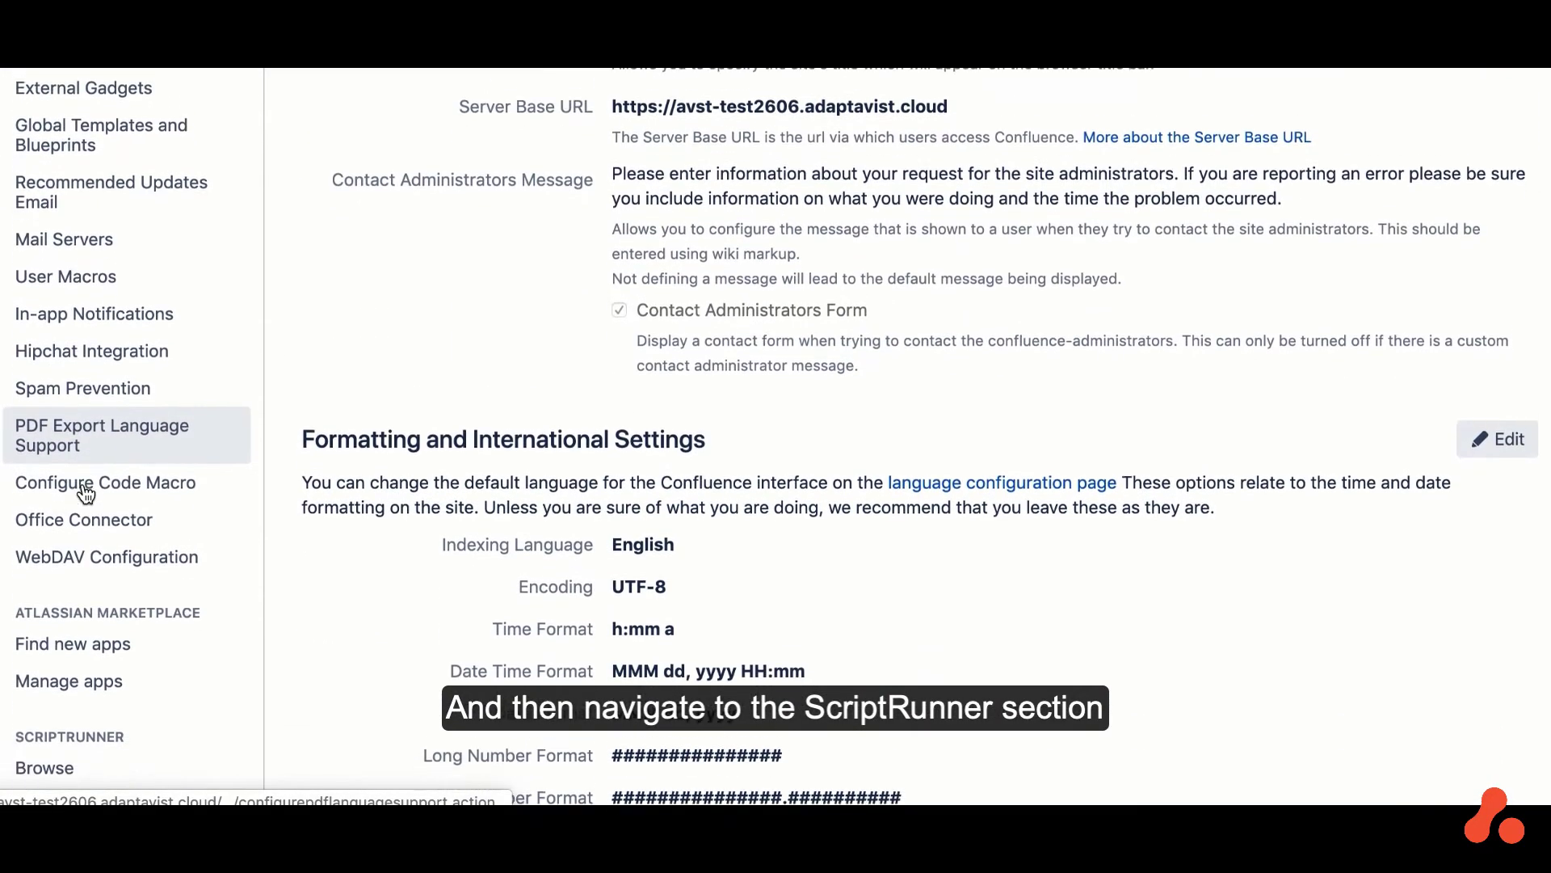
scroll(86, 493, down, 4)
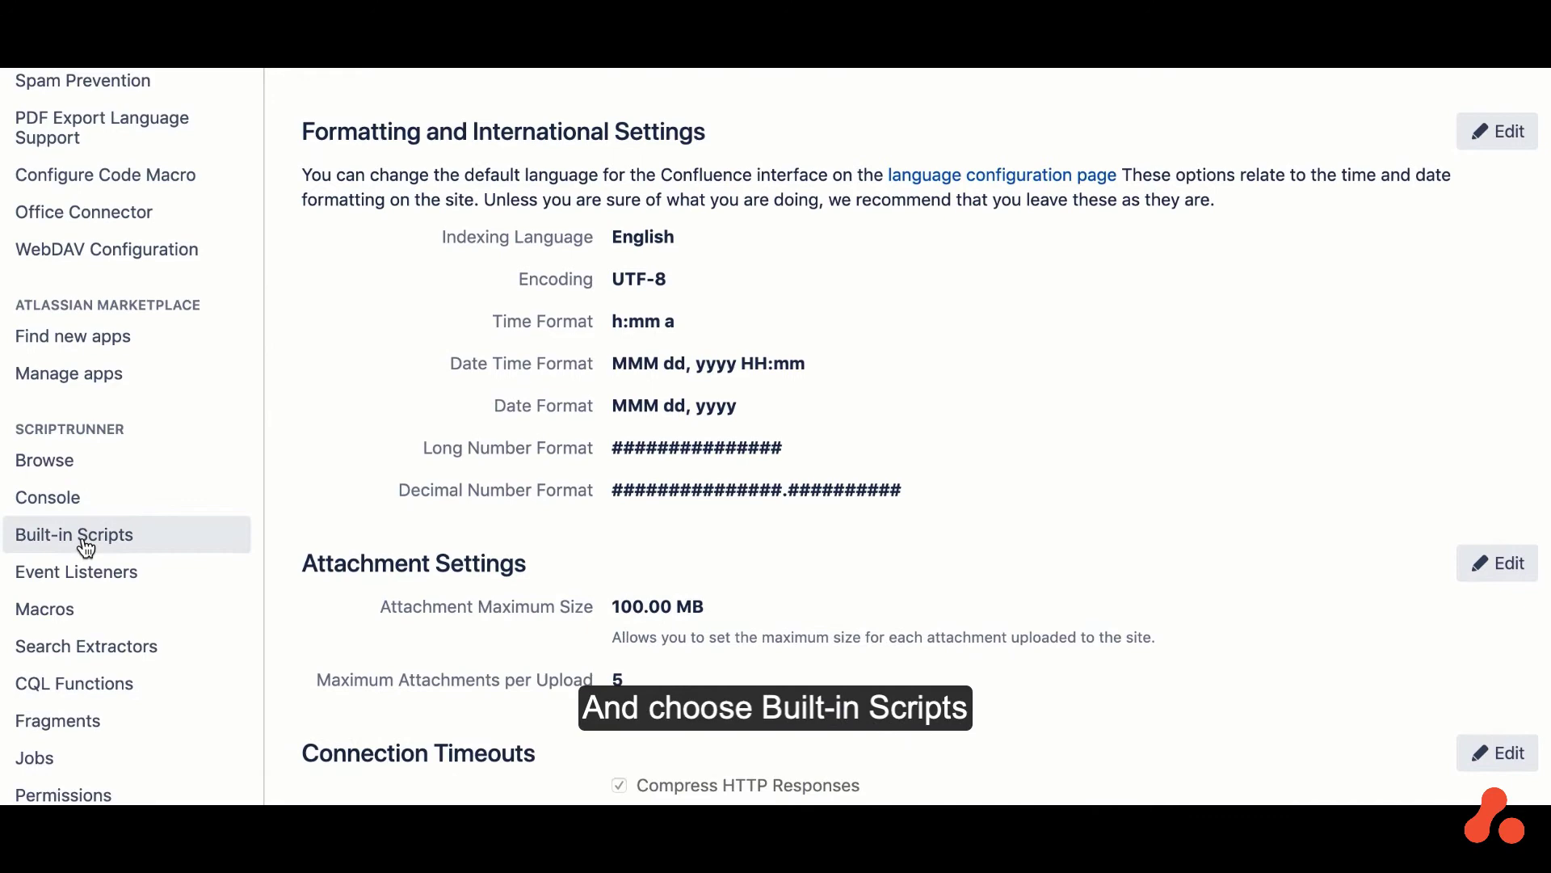
click(87, 548)
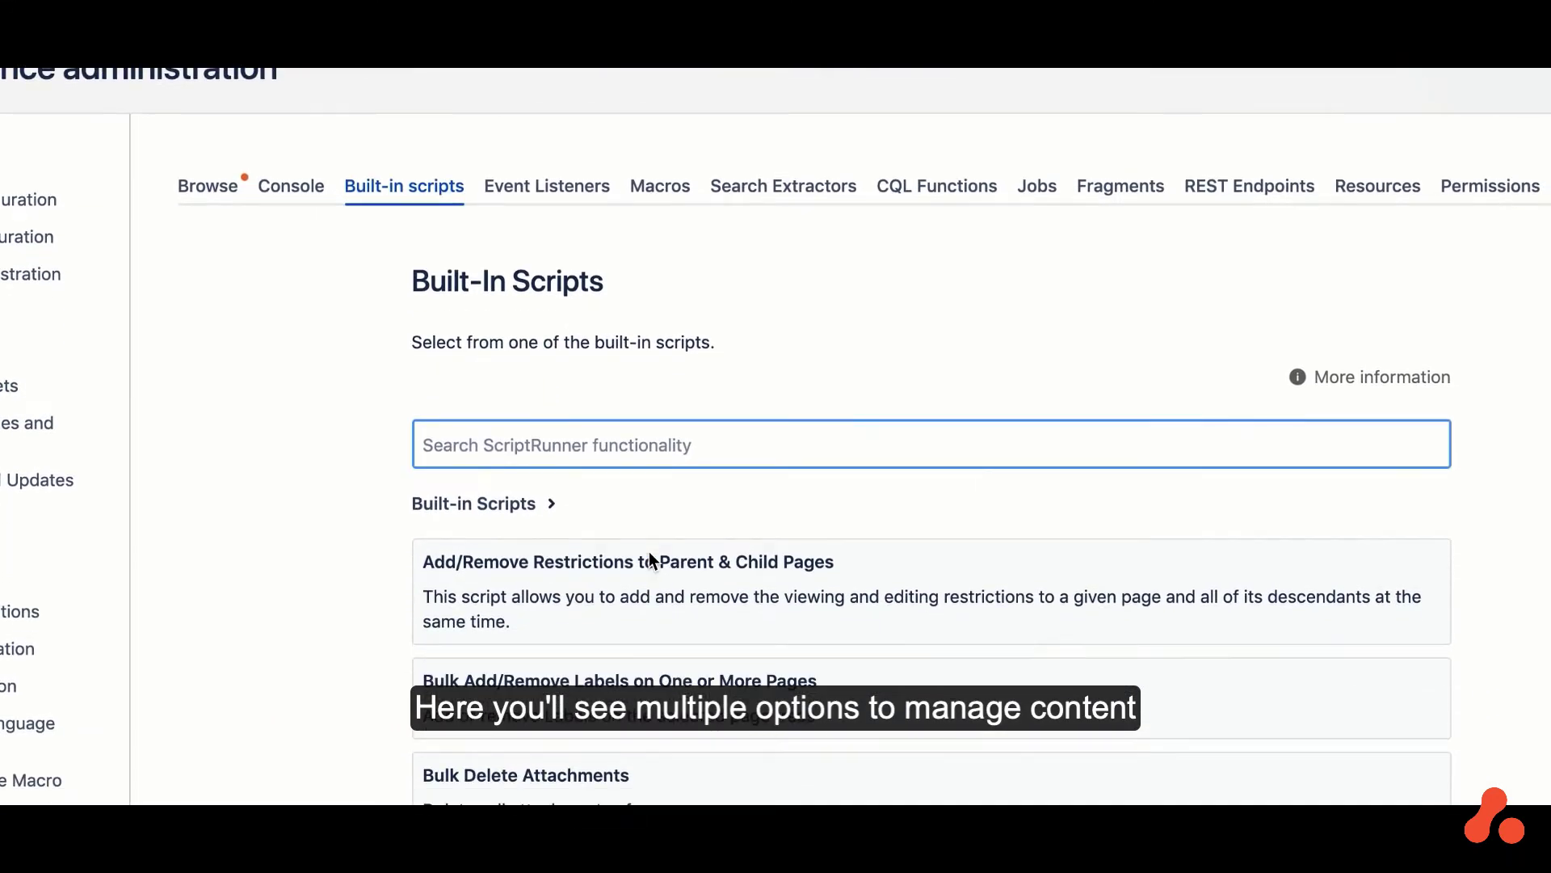
- Scroll through the built-in script cards down to the Rename labels script
scroll(650, 557, down, 2)
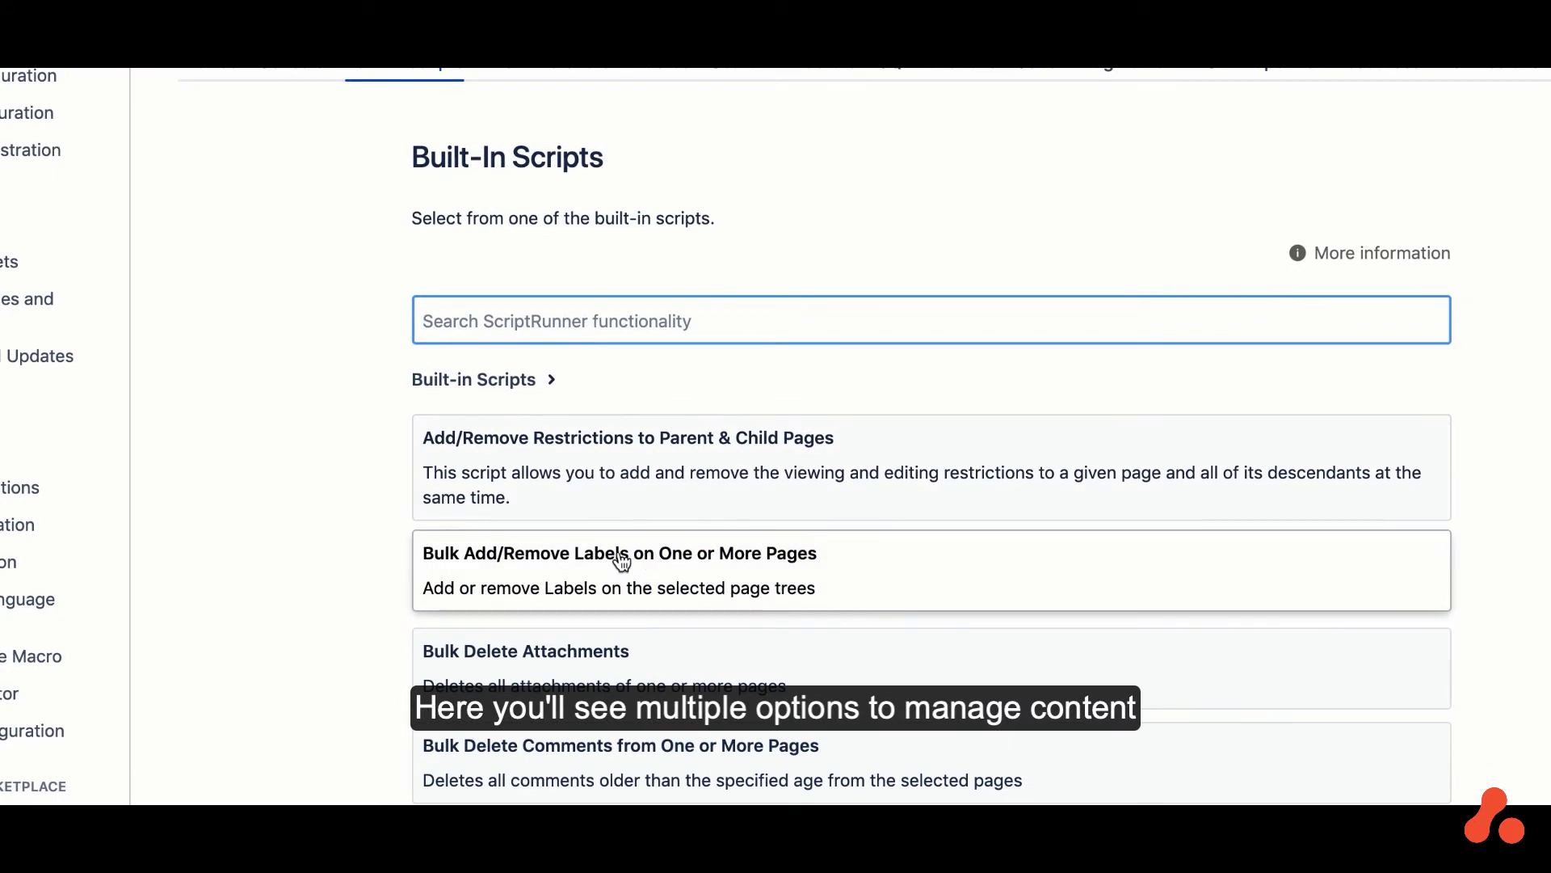
scroll(489, 555, down, 3)
scroll(494, 551, down, 1)
scroll(491, 553, down, 1)
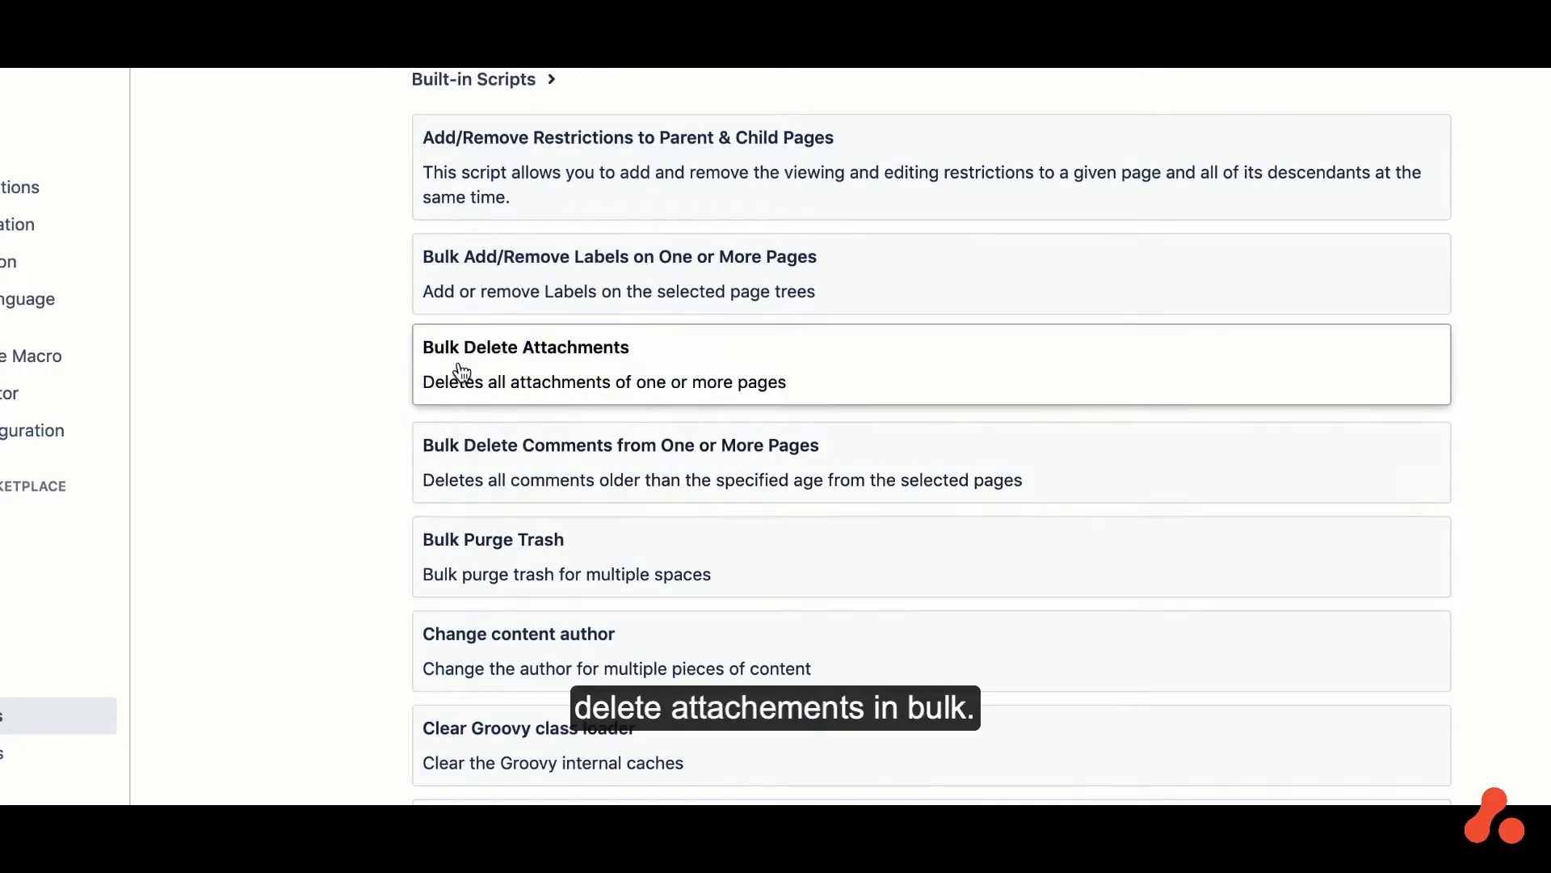
scroll(323, 429, down, 1)
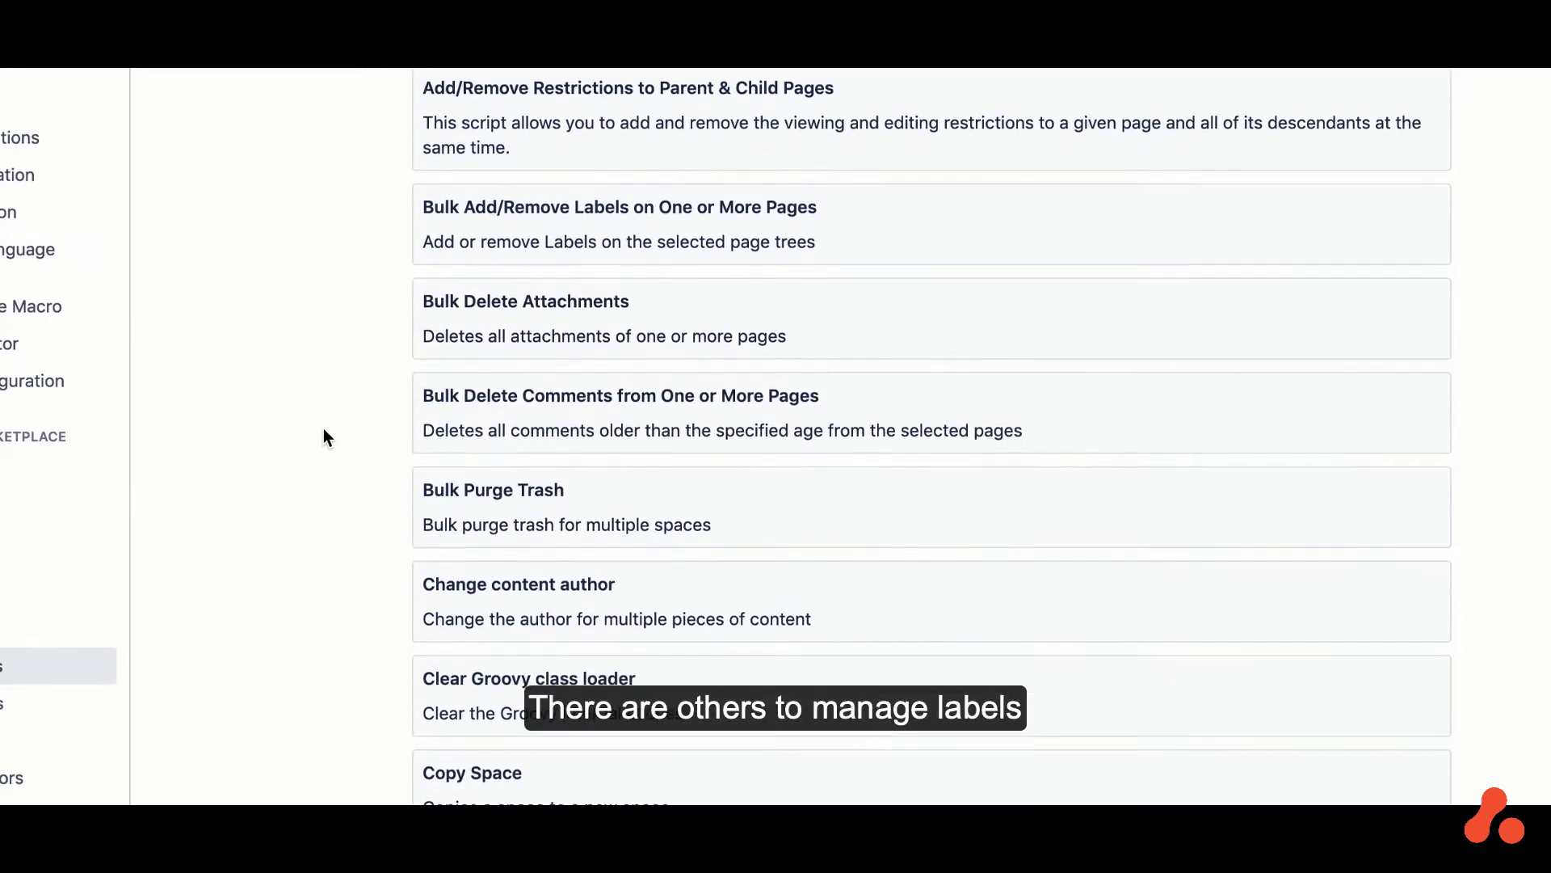
scroll(324, 430, down, 2)
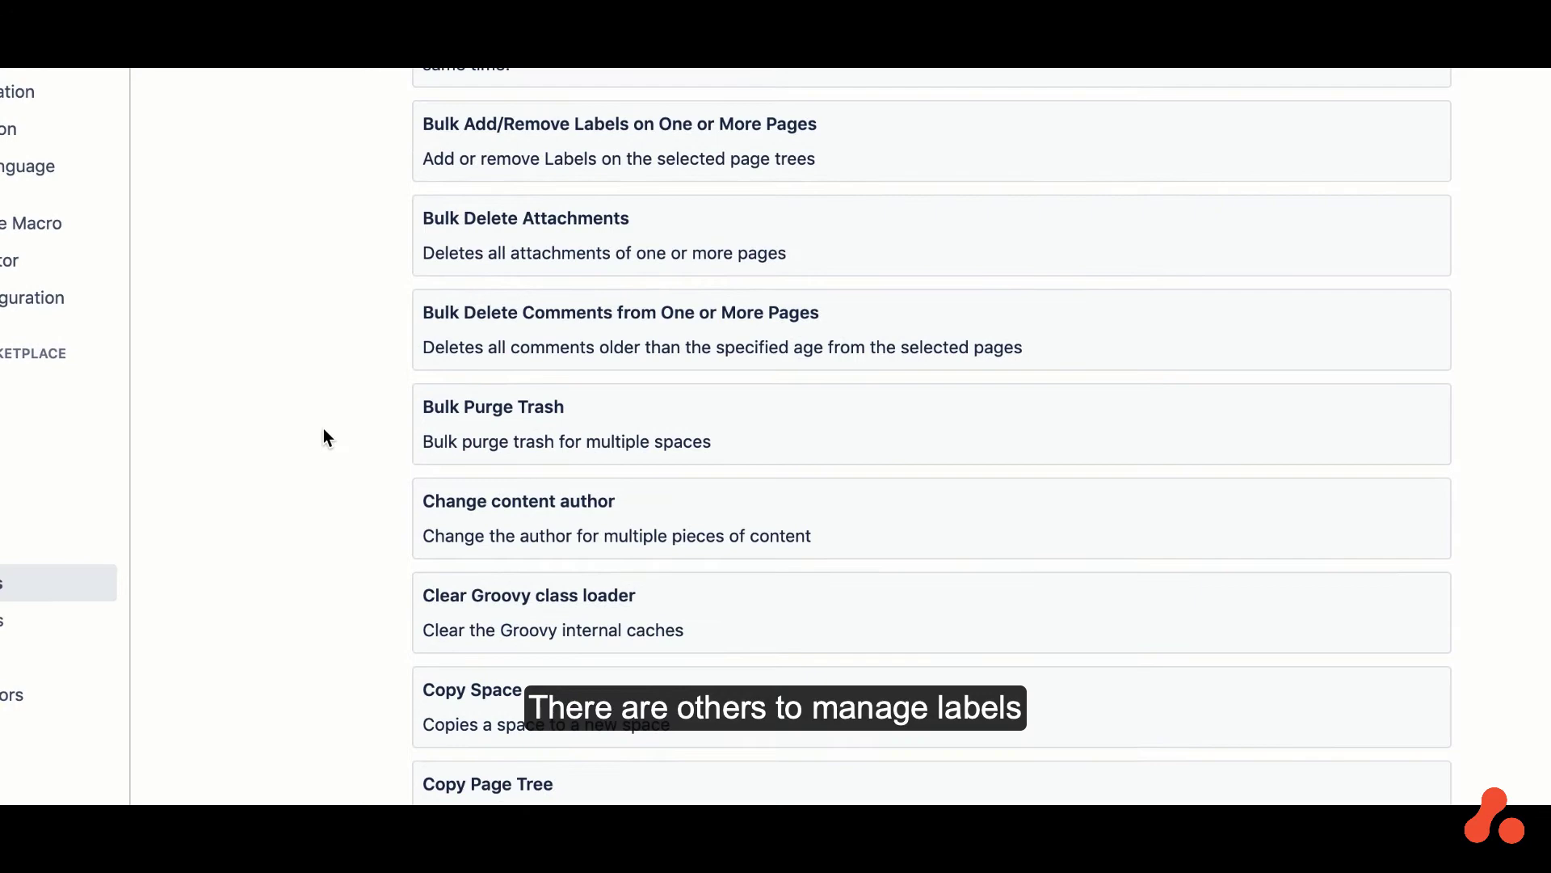
scroll(323, 430, up, 2)
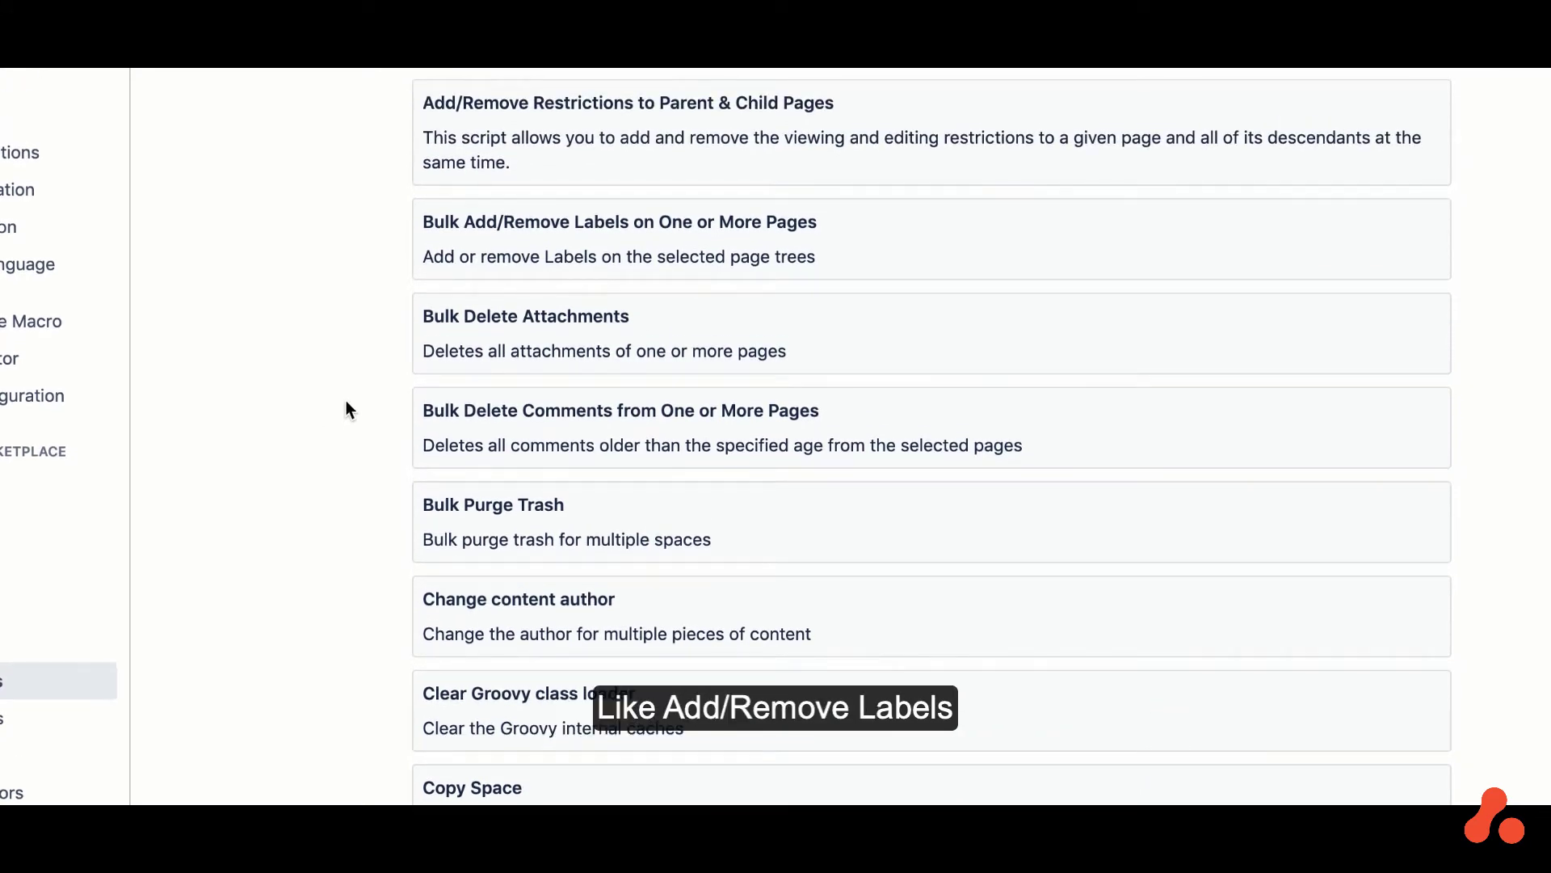
scroll(377, 361, down, 5)
scroll(376, 361, down, 5)
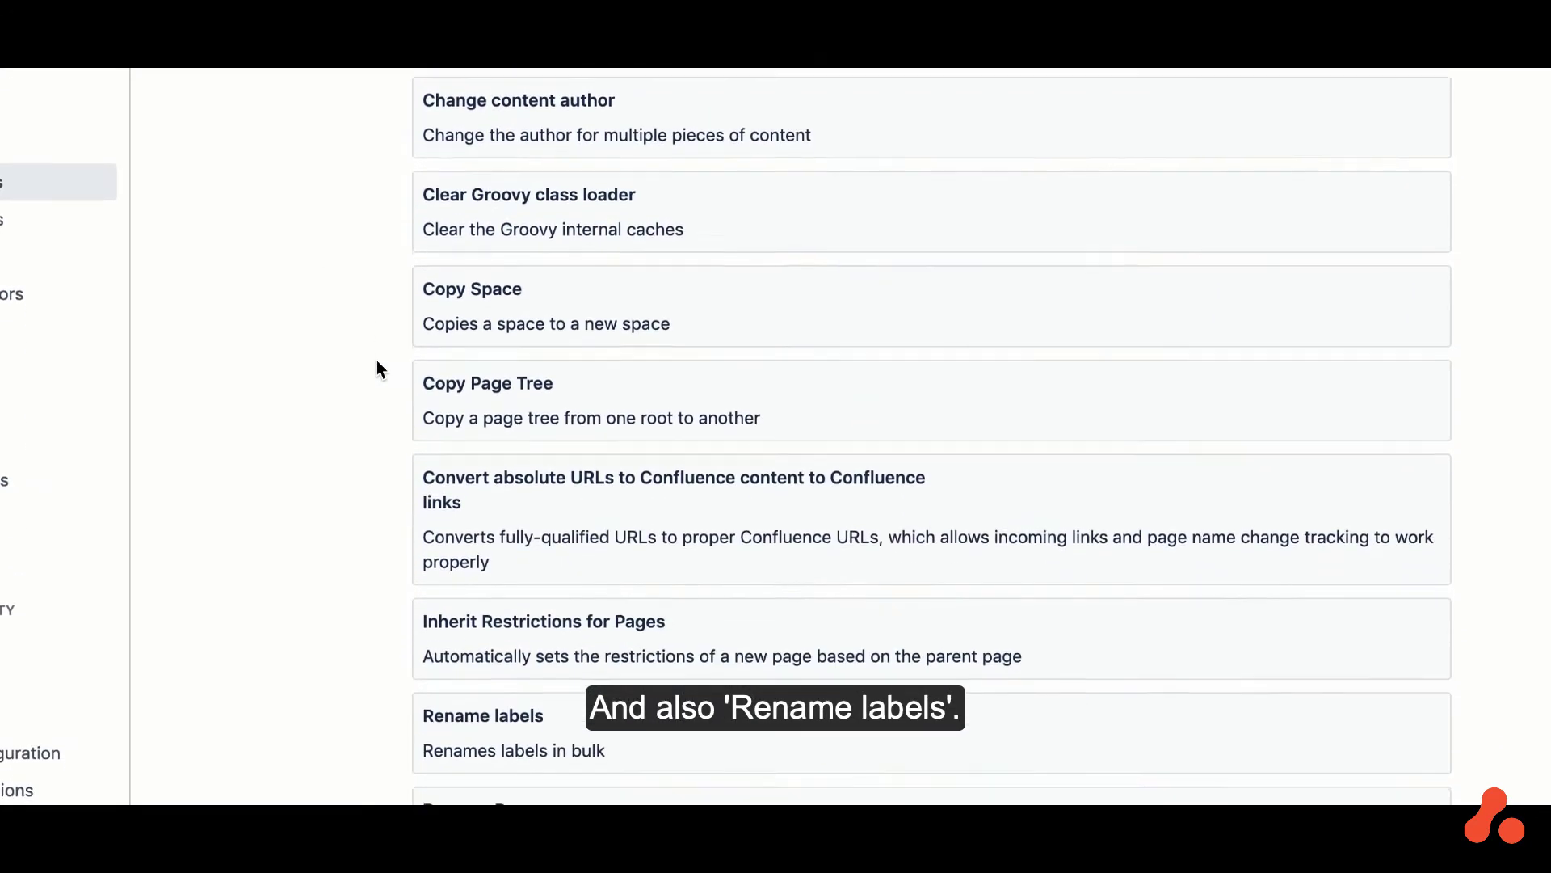
- Scroll further down the Rename labels script form
scroll(377, 361, down, 3)
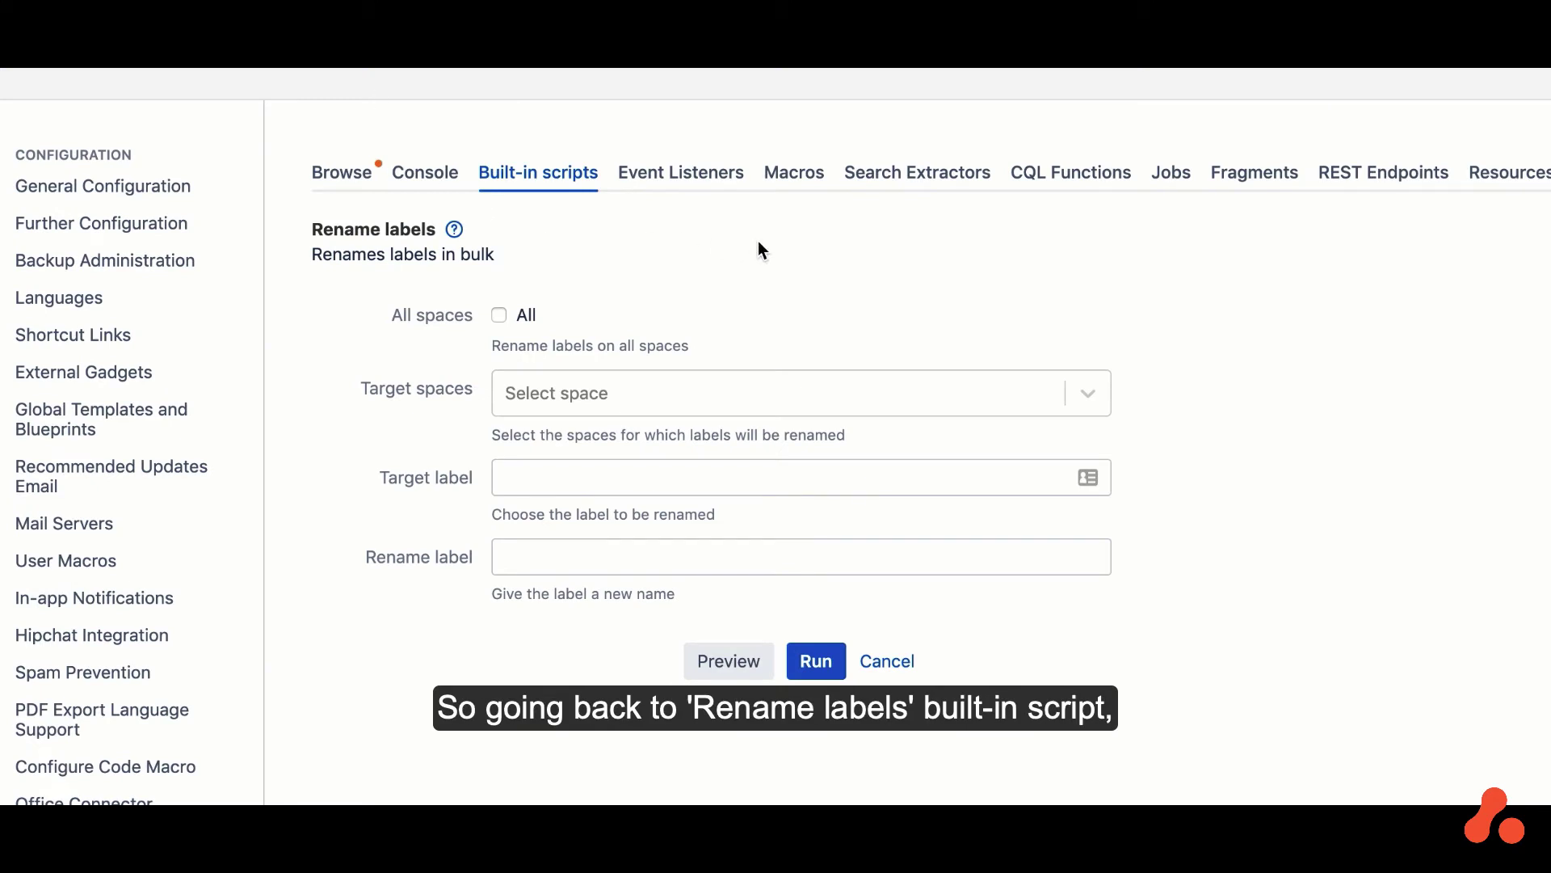
- Run Rename labels on the Happy Days space, changing label 'tortoise' to 'cobra'
click(585, 404)
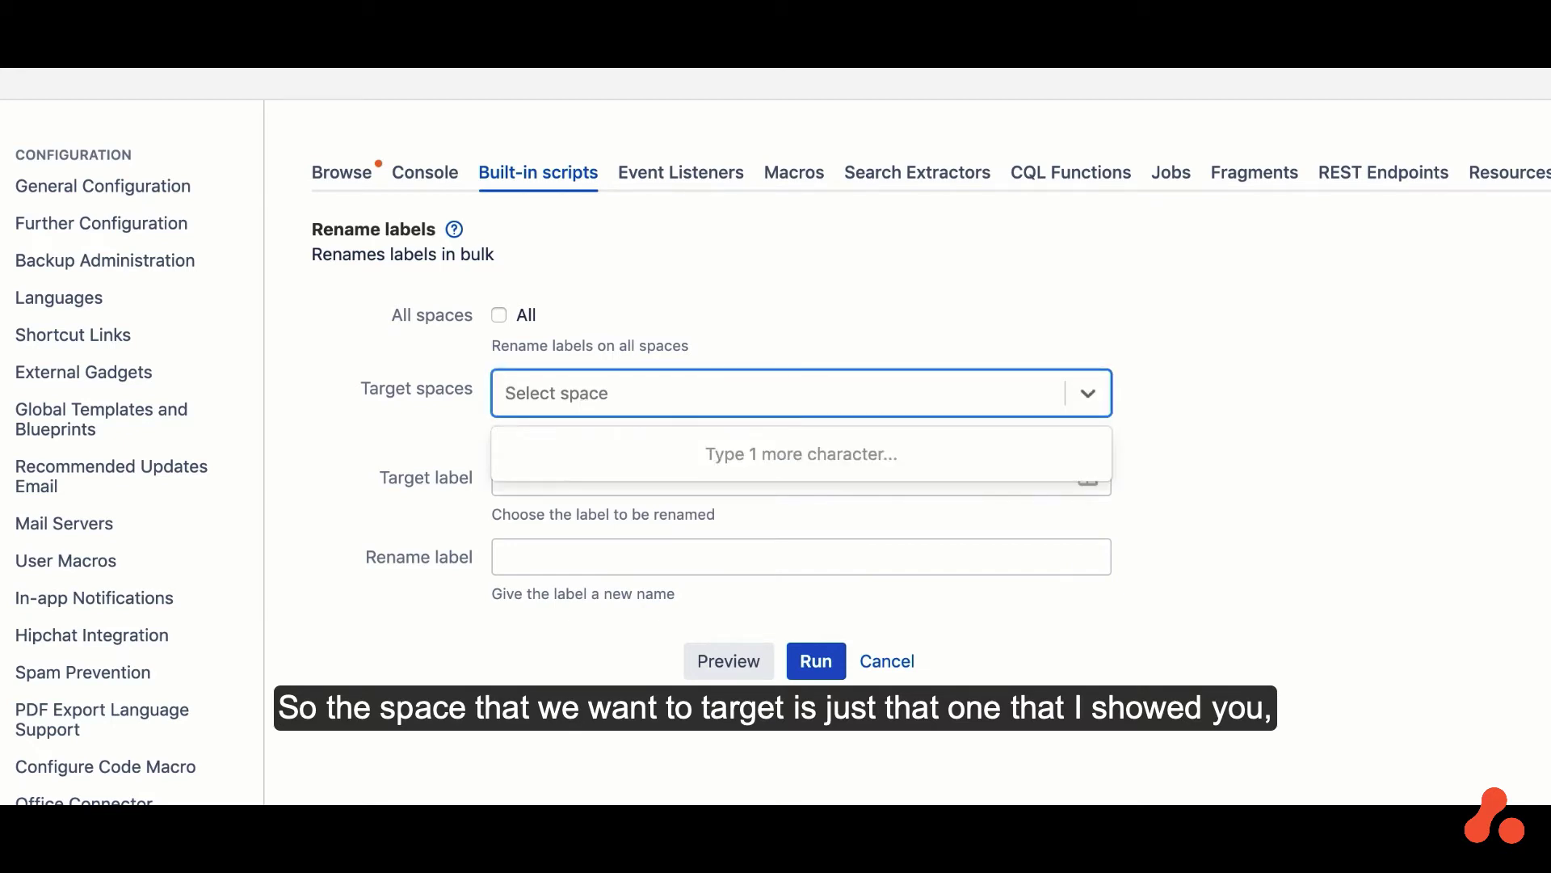
text(ha)
click(588, 454)
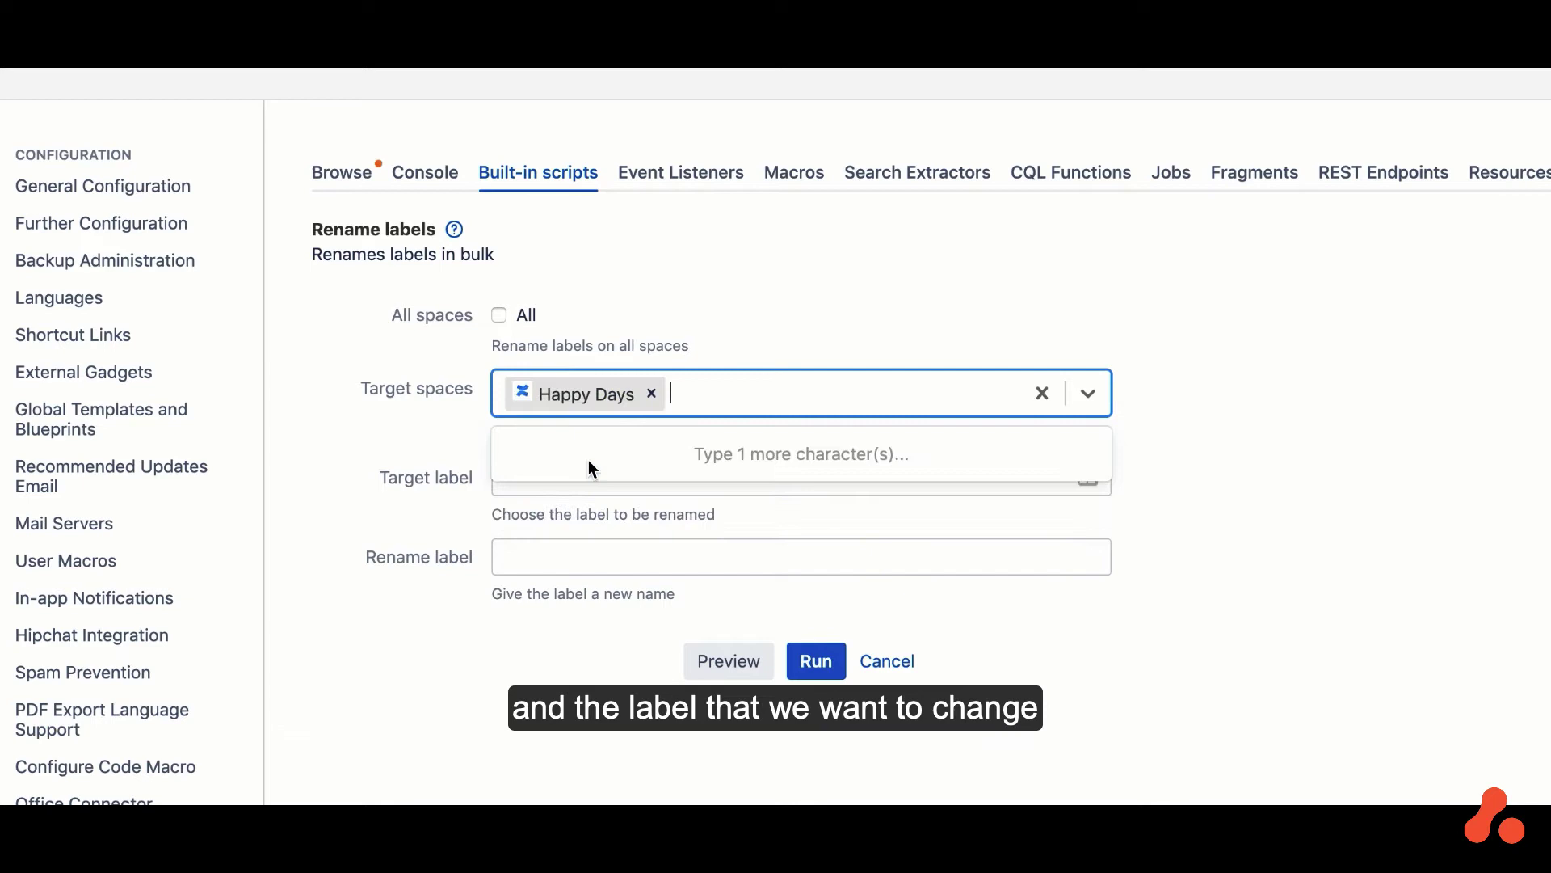
click(517, 480)
click(522, 472)
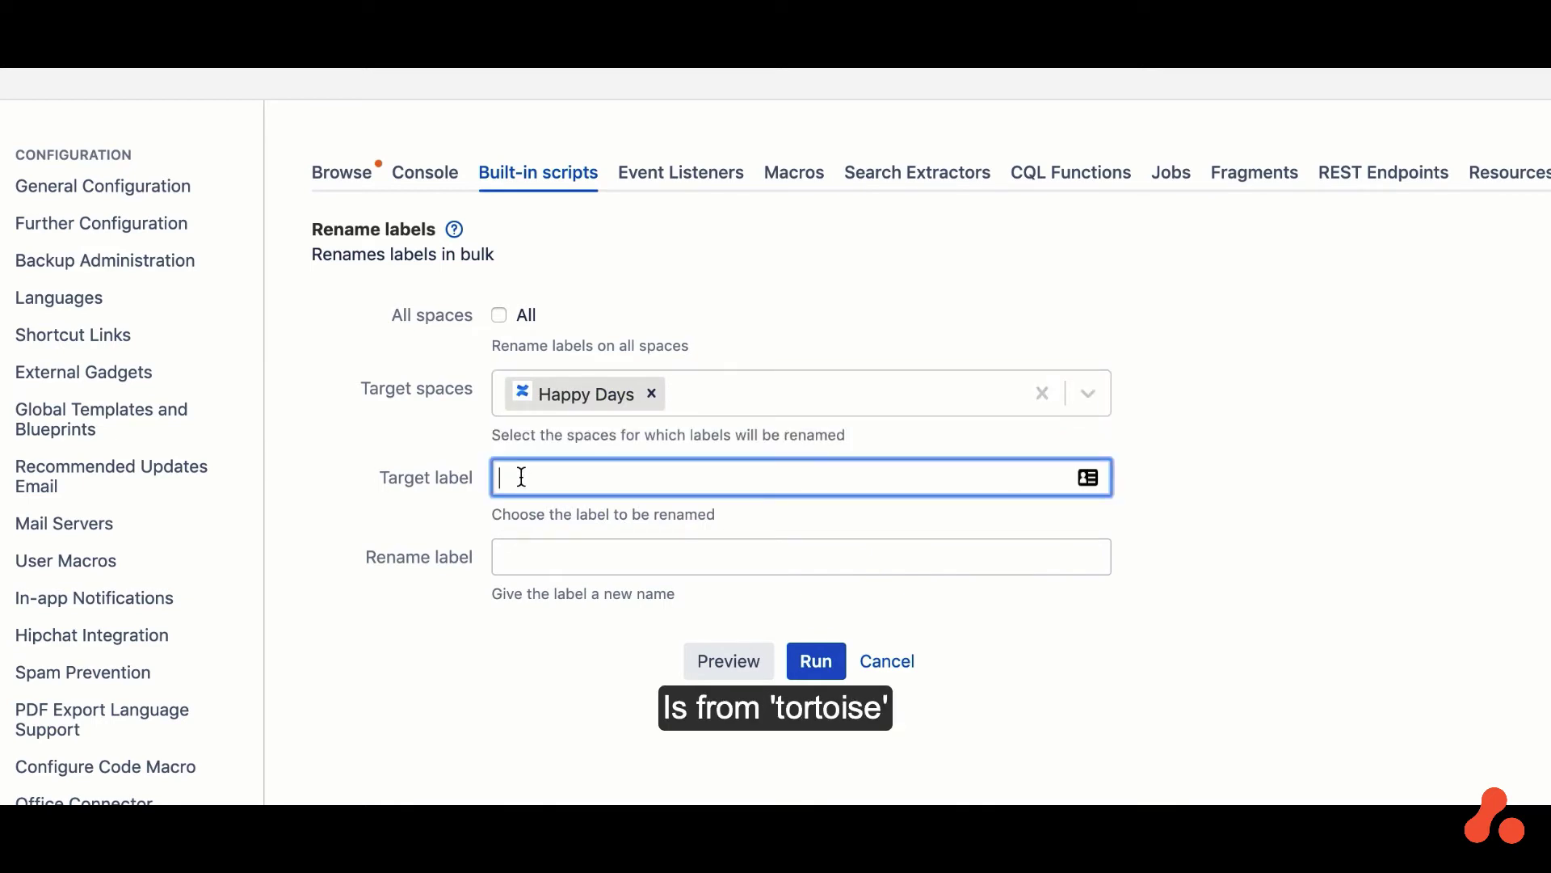
text(tort)
text(oise)
key(Tab)
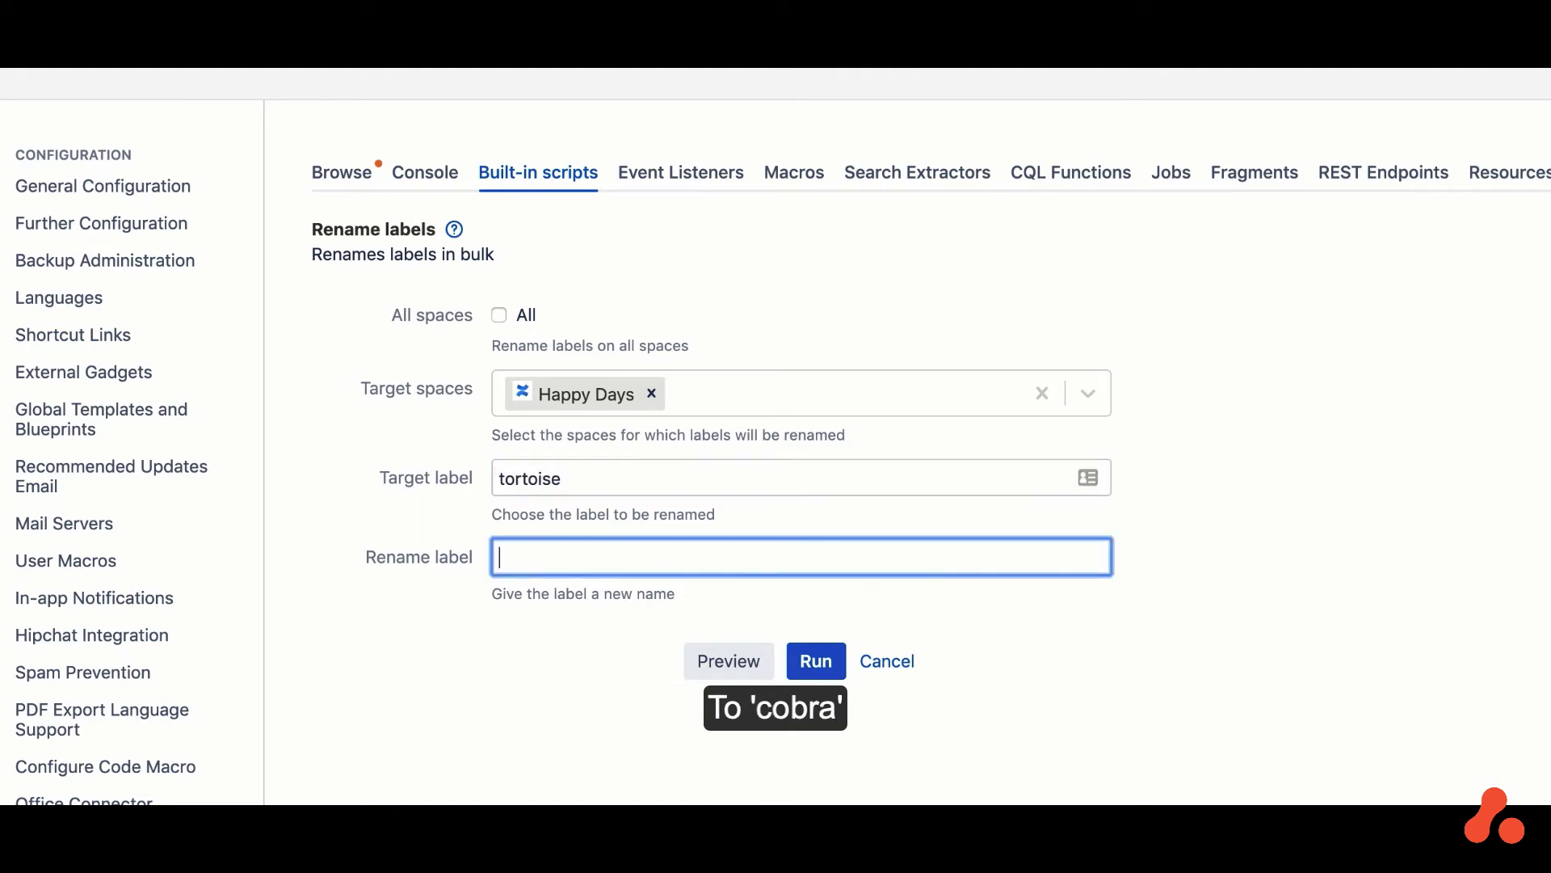
text(cob)
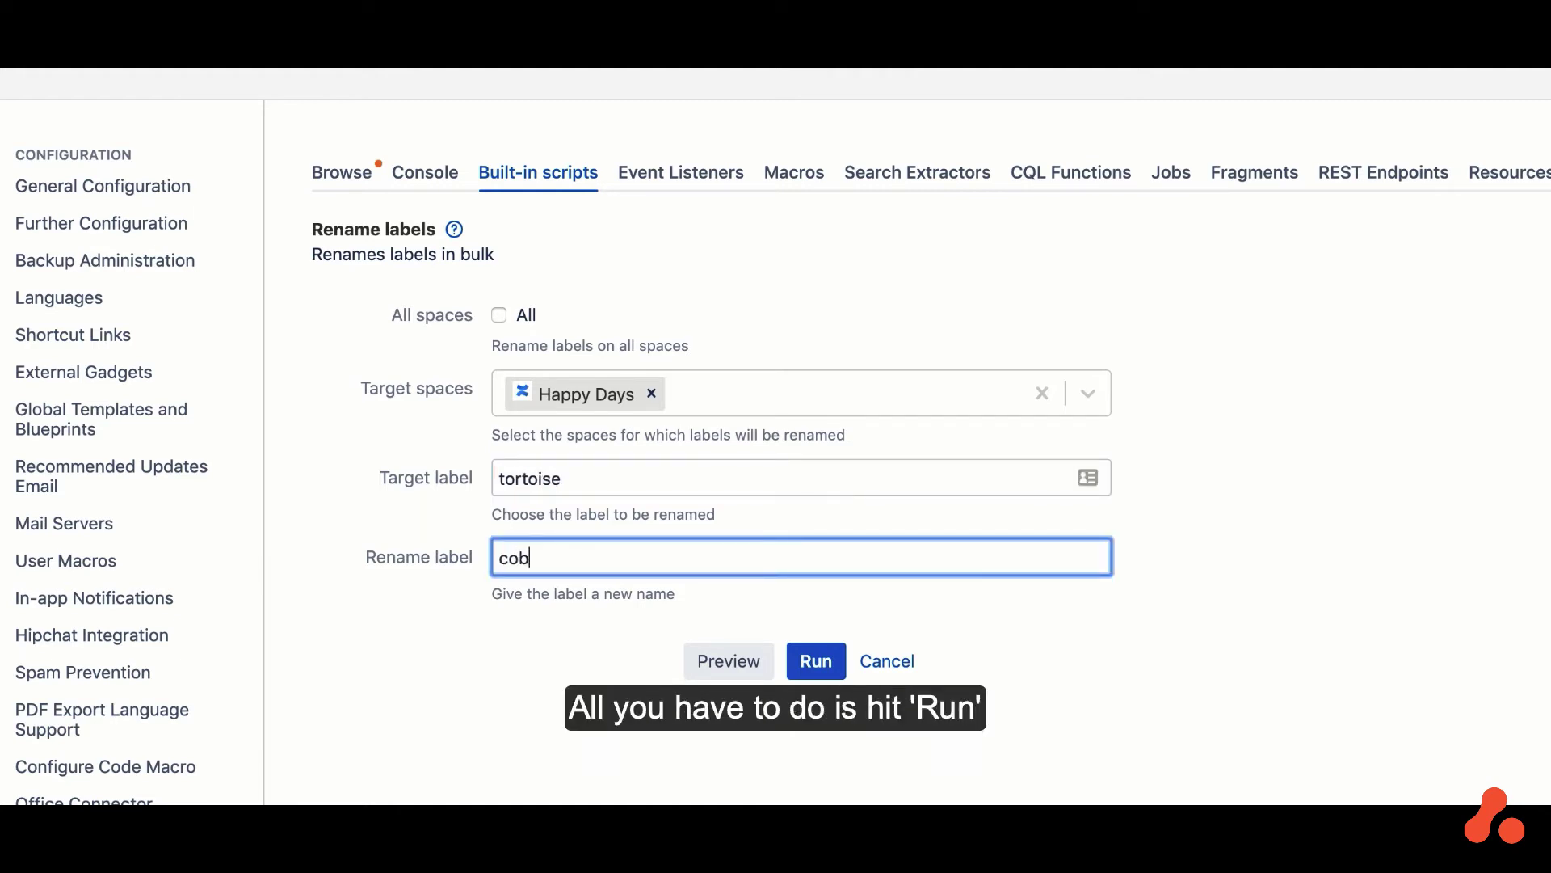
text(ra)
click(831, 663)
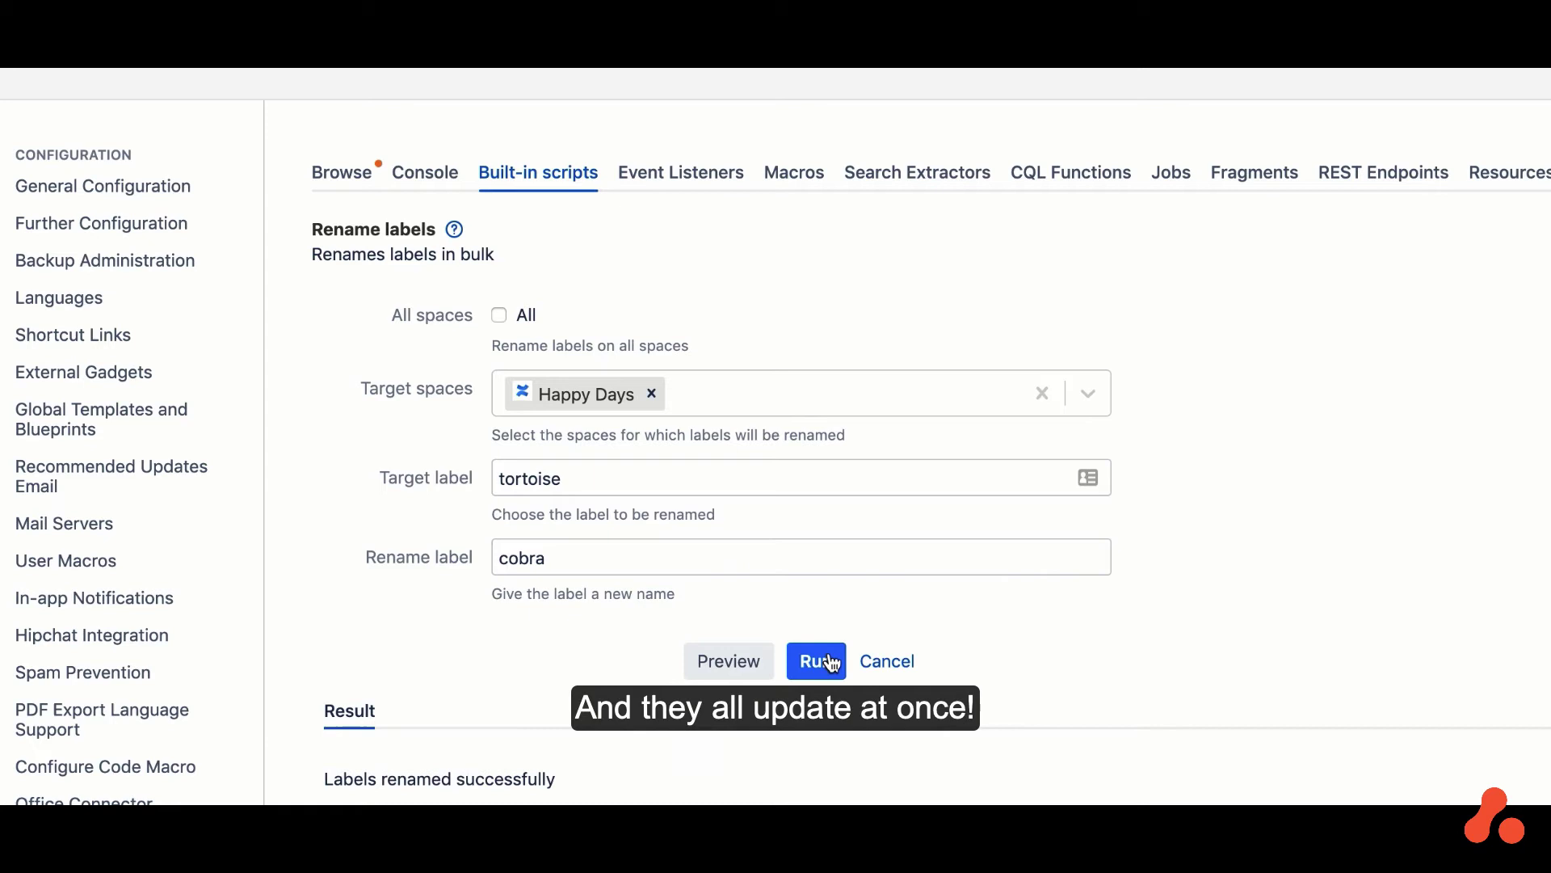
scroll(522, 700, down, 1)
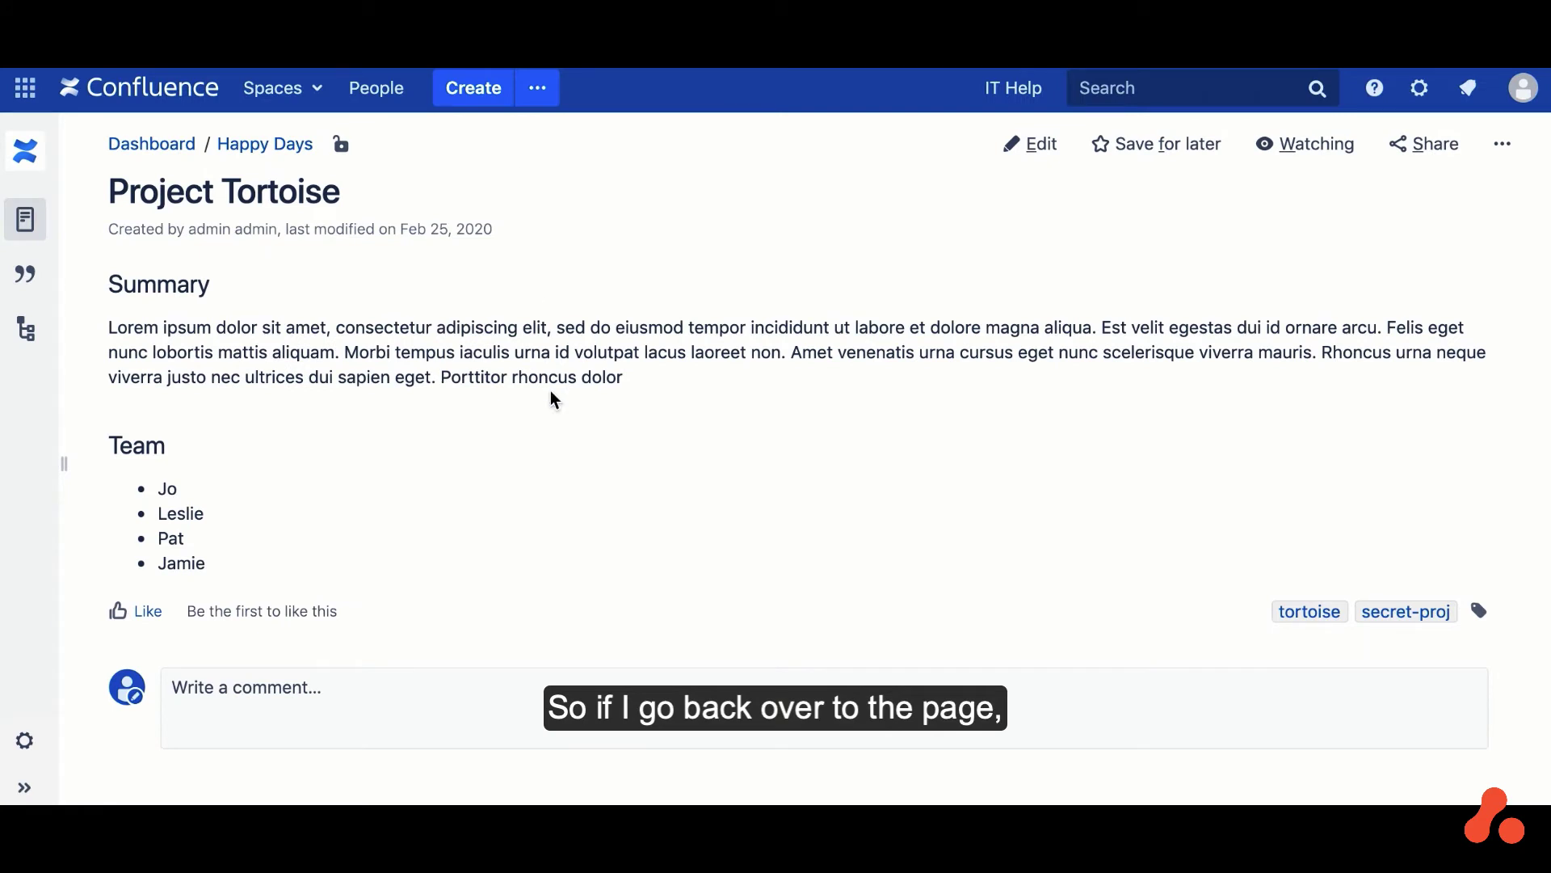
- Reload Project Tortoise to confirm it now shows the 'cobra' and 'secret-proj' labels
key(F5)
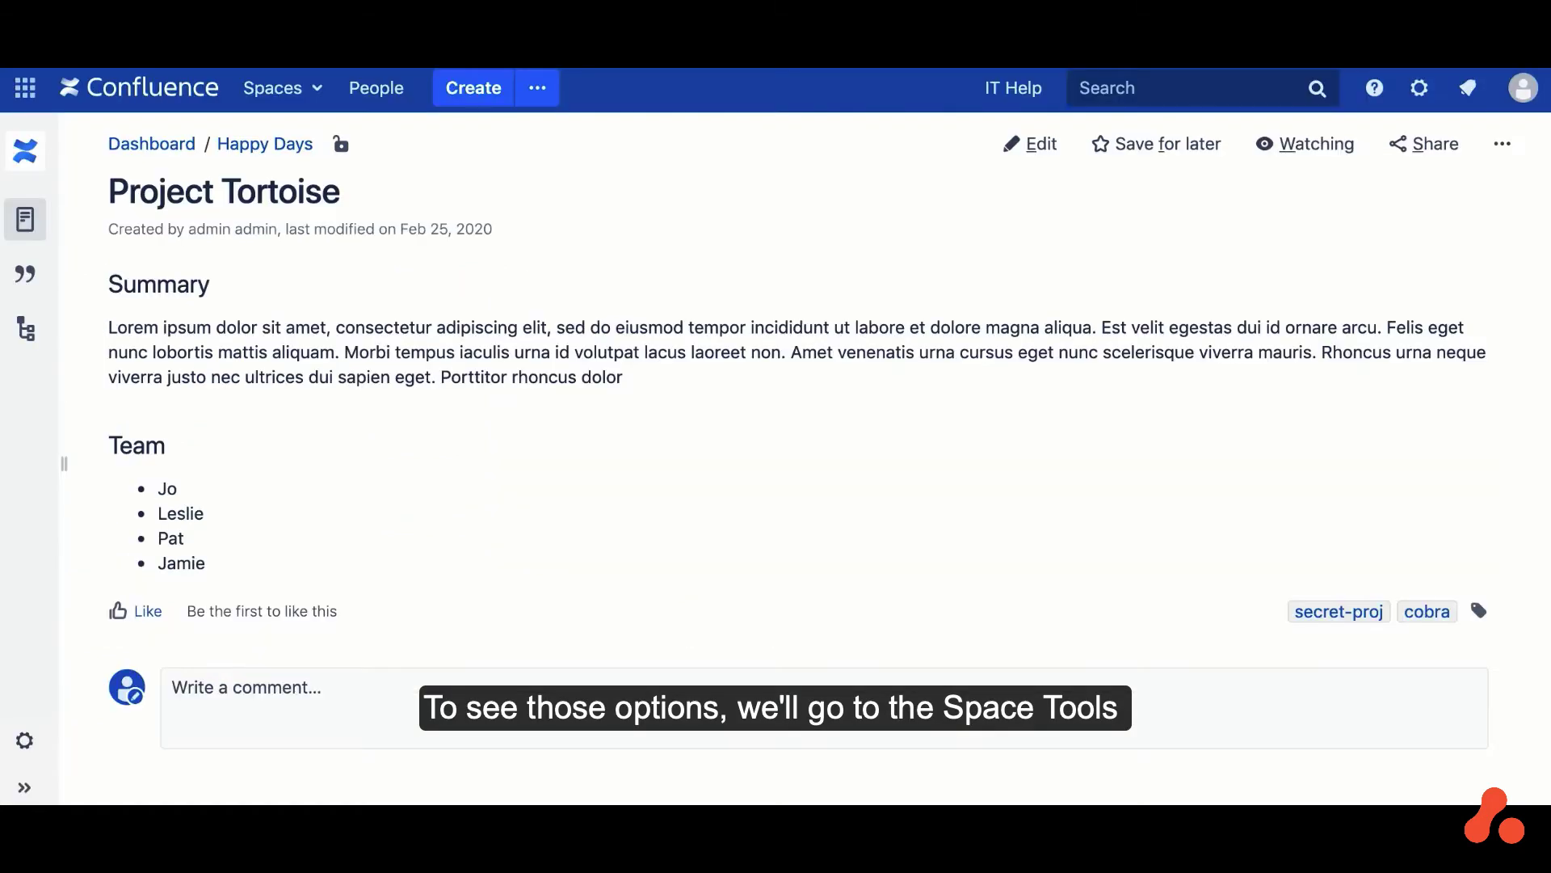
- Open Happy Days' Advanced Space Functionality and scroll to its ScriptRunner built-in scripts
click(24, 794)
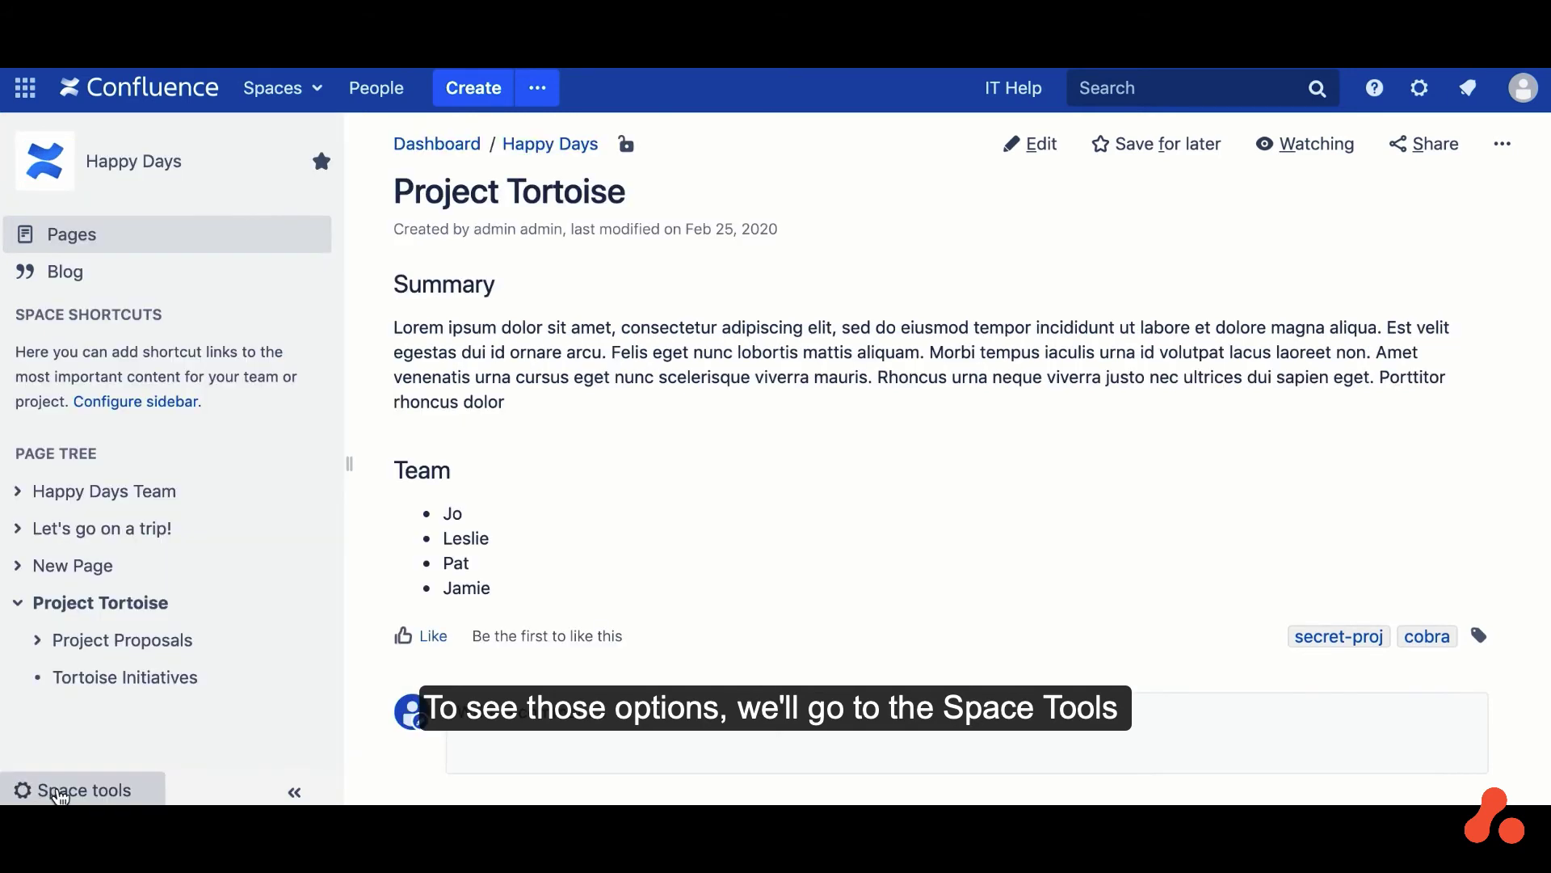
click(61, 793)
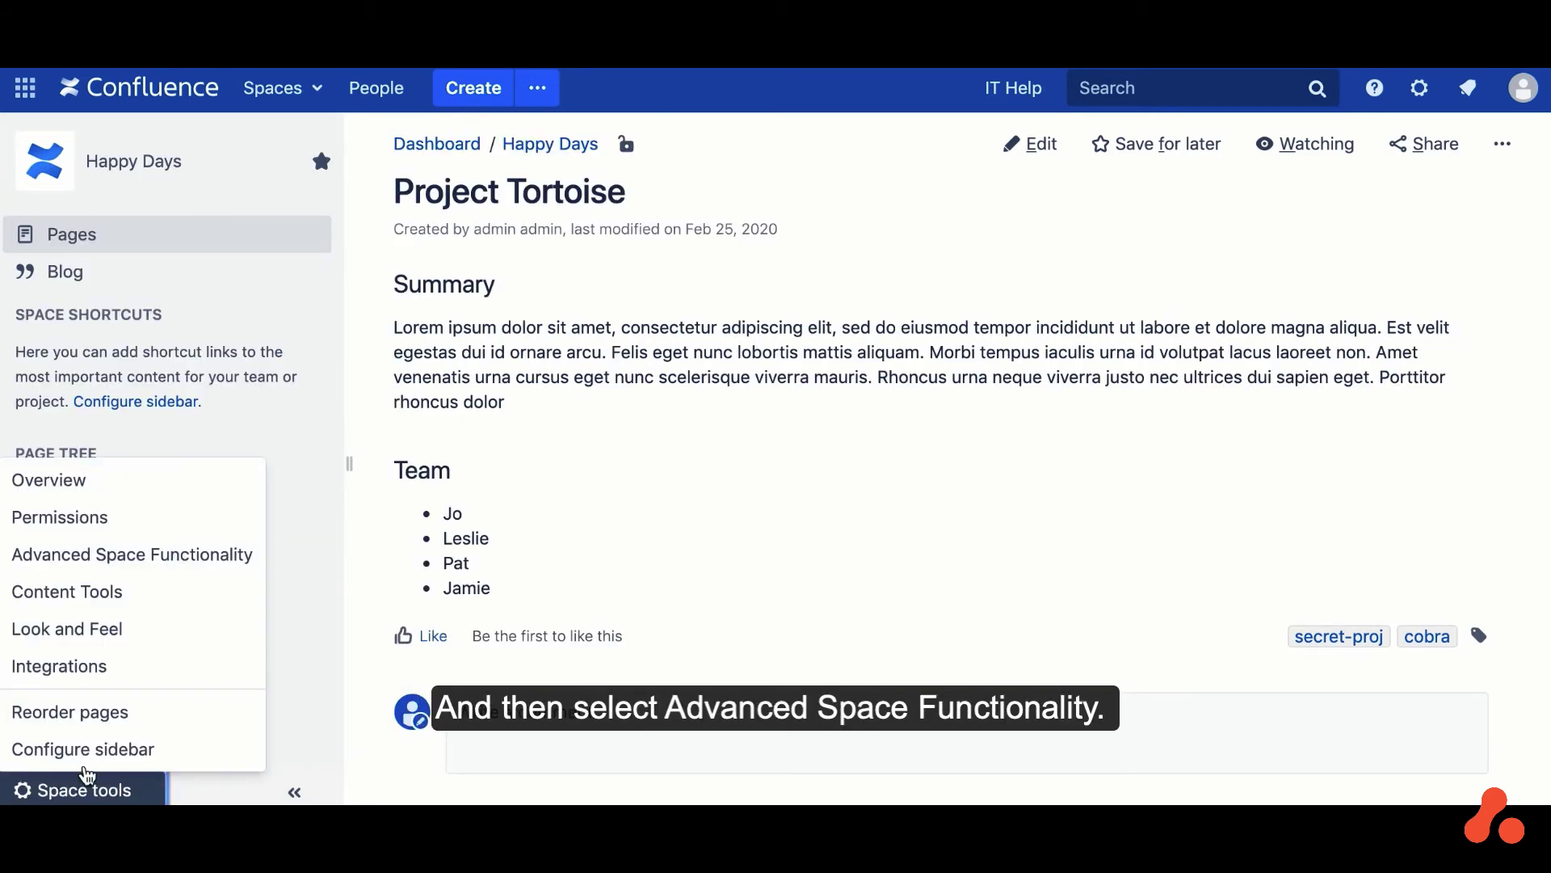
click(127, 556)
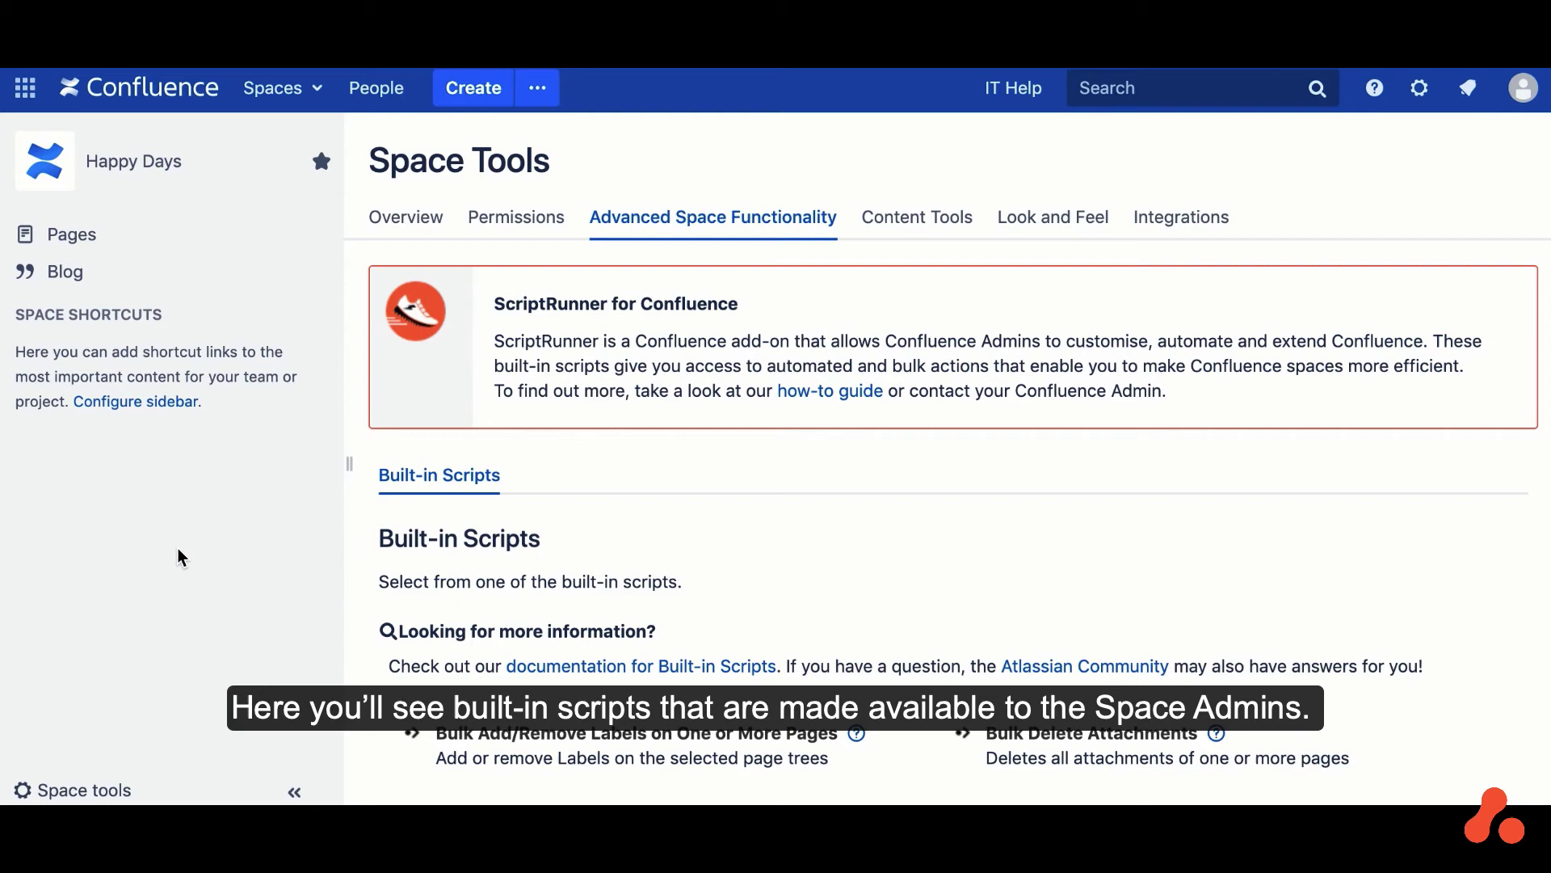
scroll(880, 485, down, 2)
scroll(882, 491, down, 3)
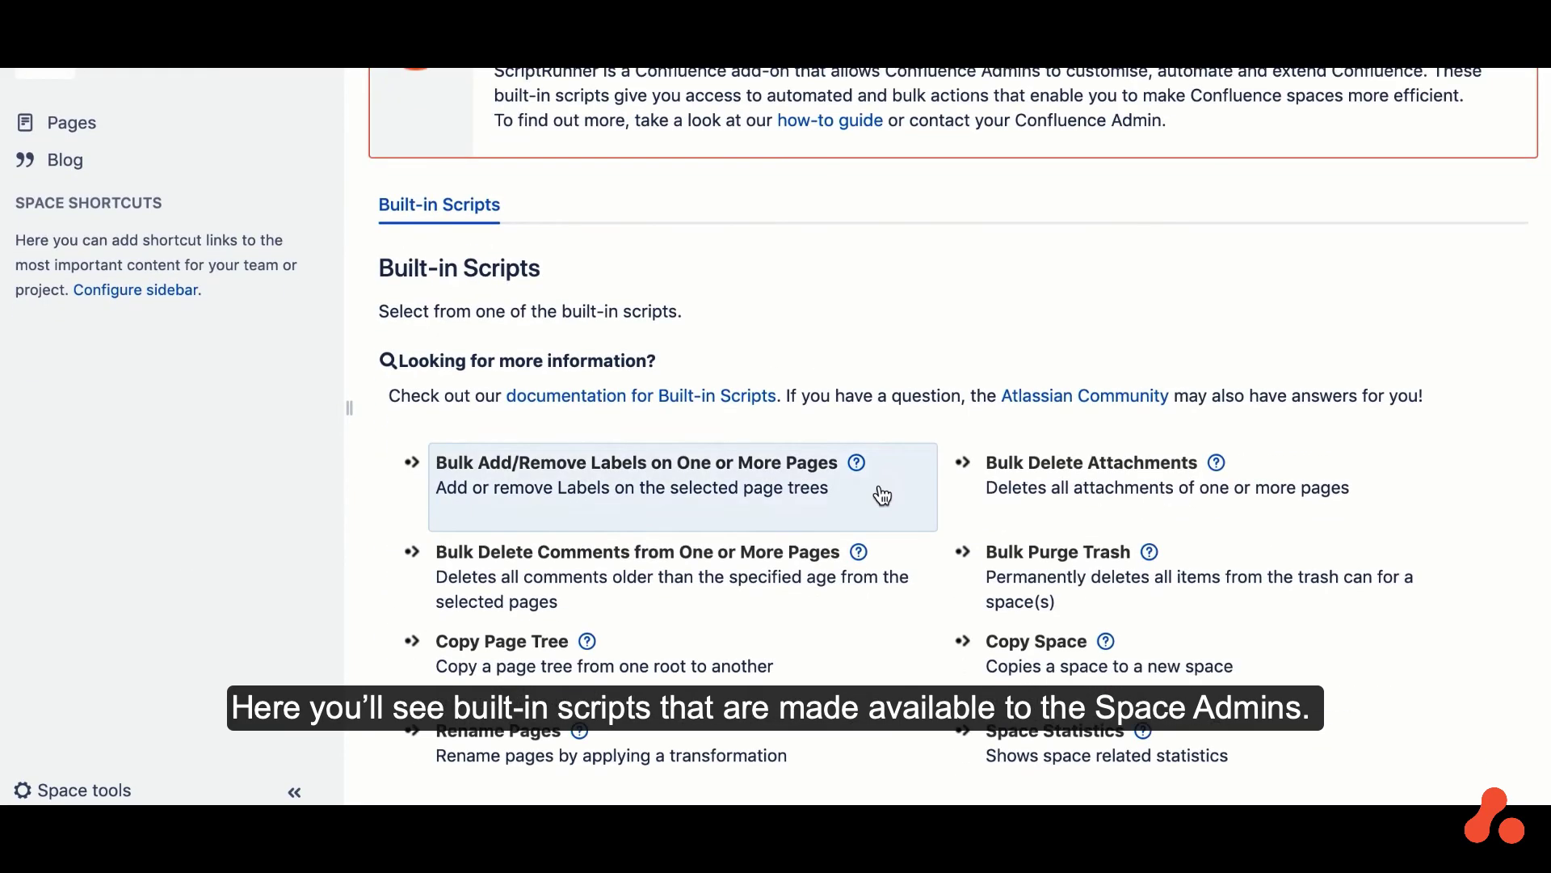
scroll(882, 496, down, 1)
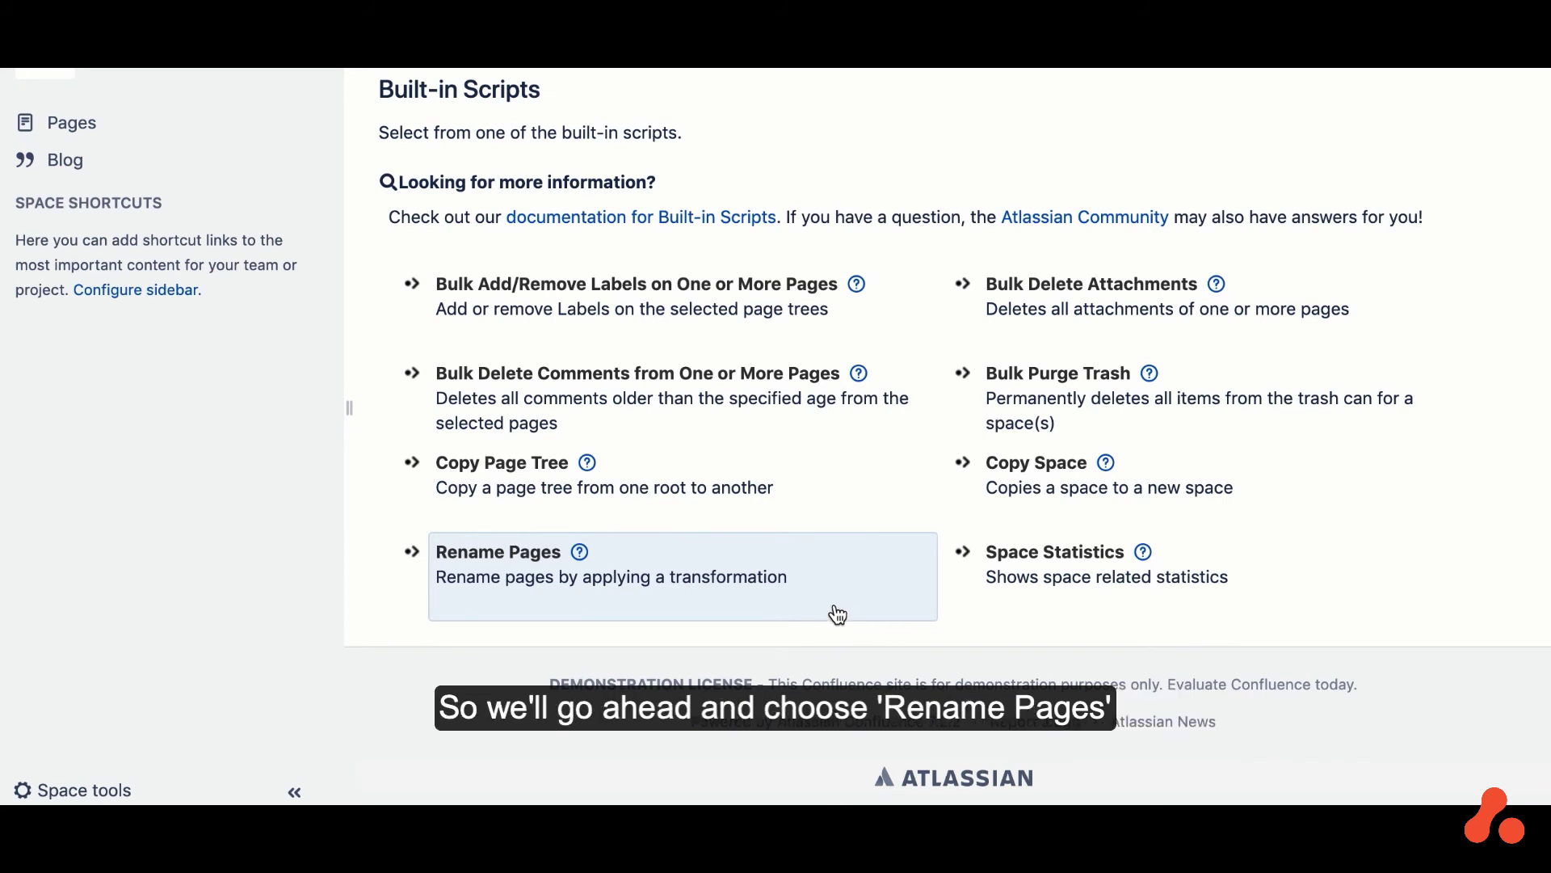
- Target the Rename Pages script at the Happy Days space, including its whole page tree
click(536, 582)
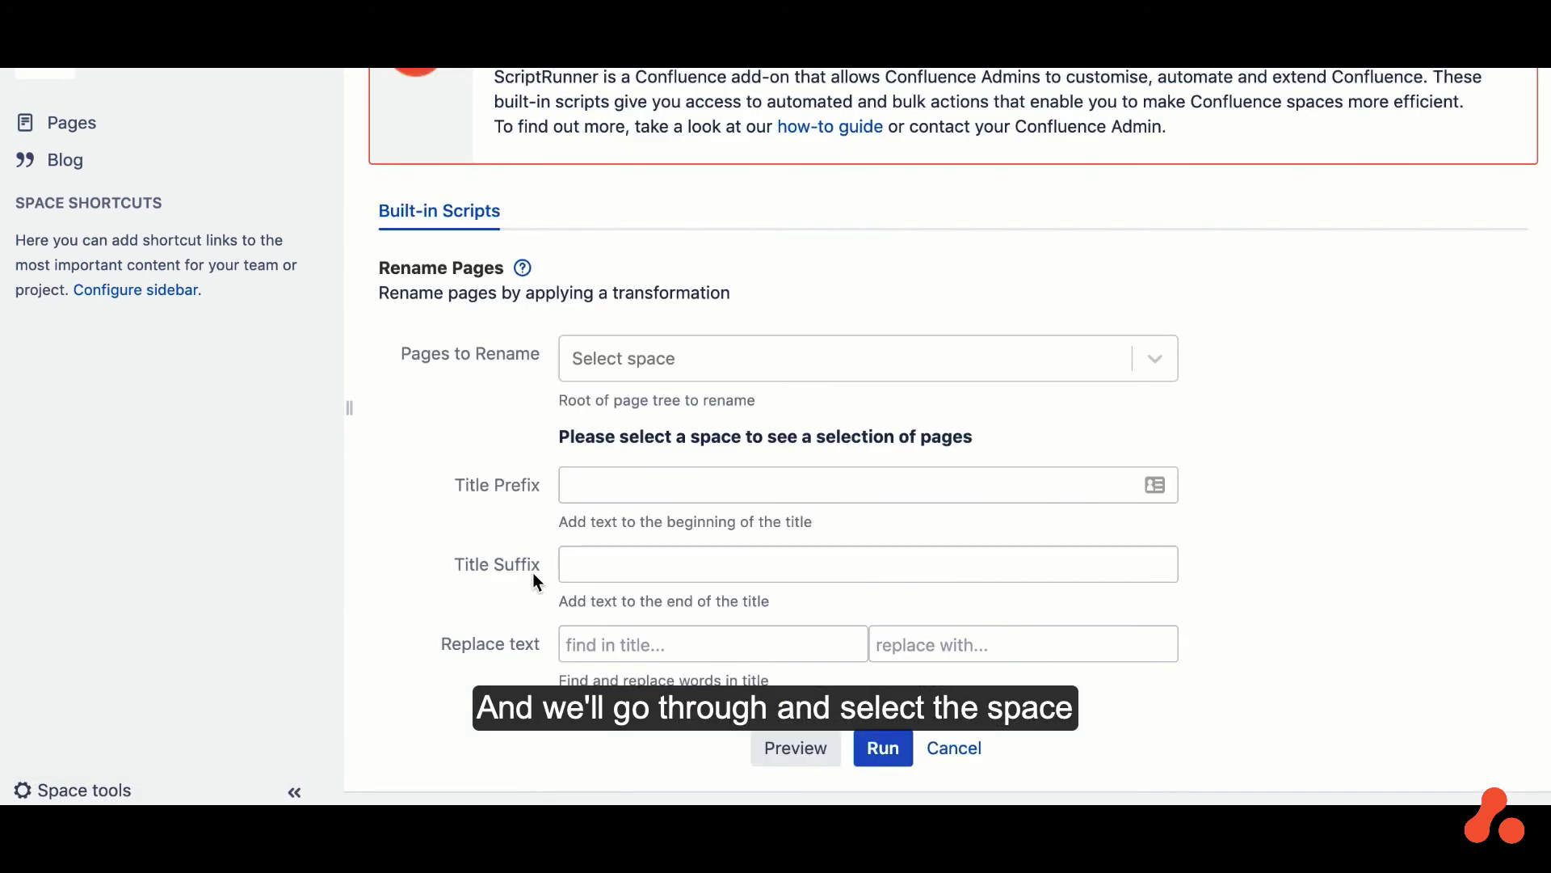
scroll(458, 497, up, 1)
click(739, 379)
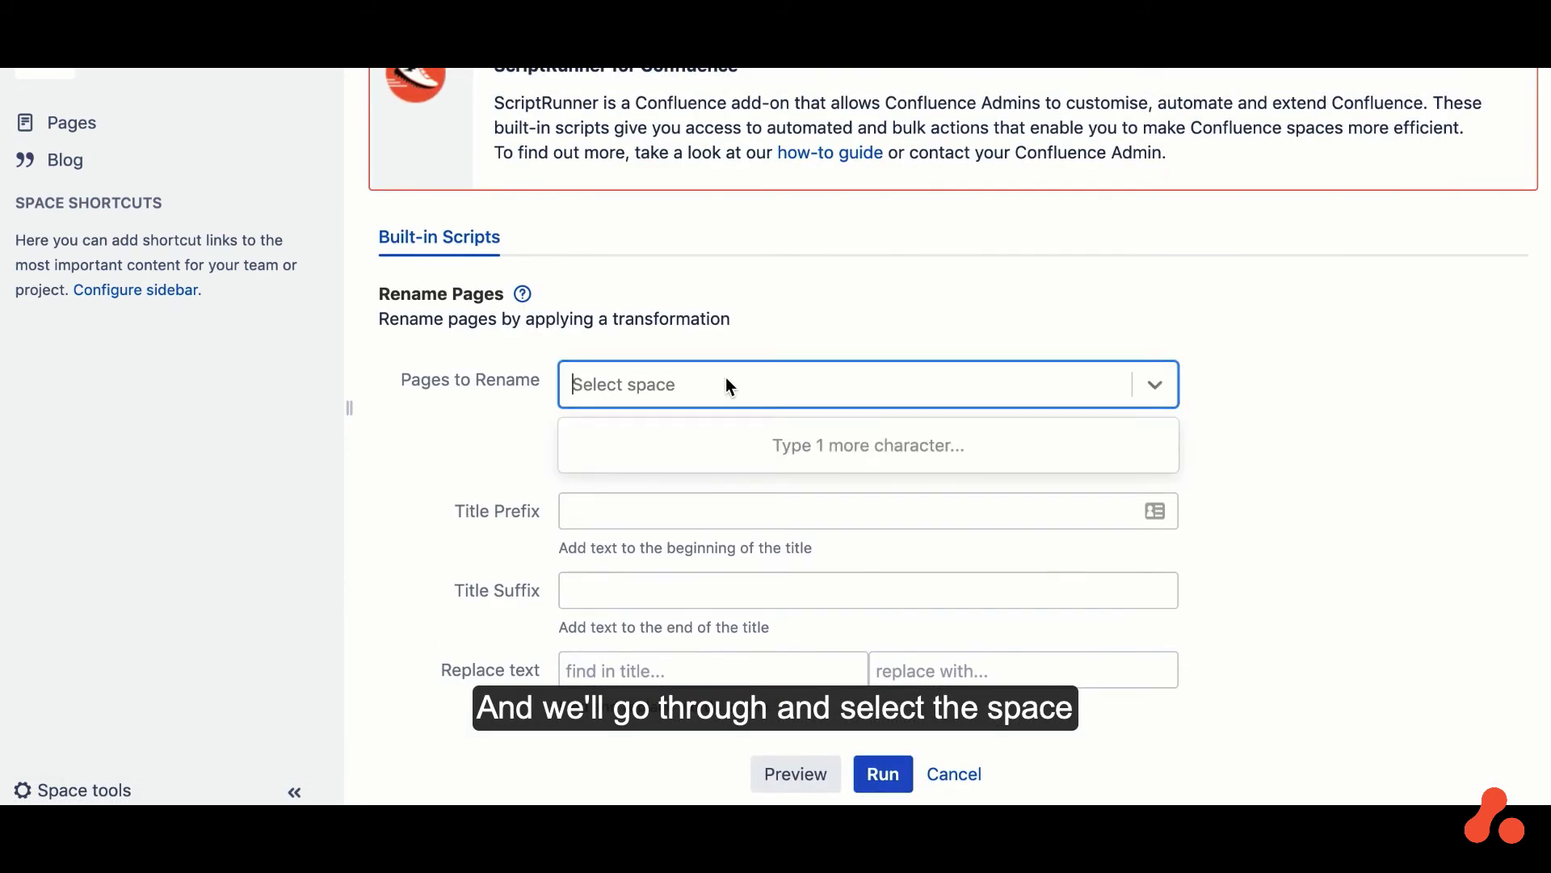
text(happ)
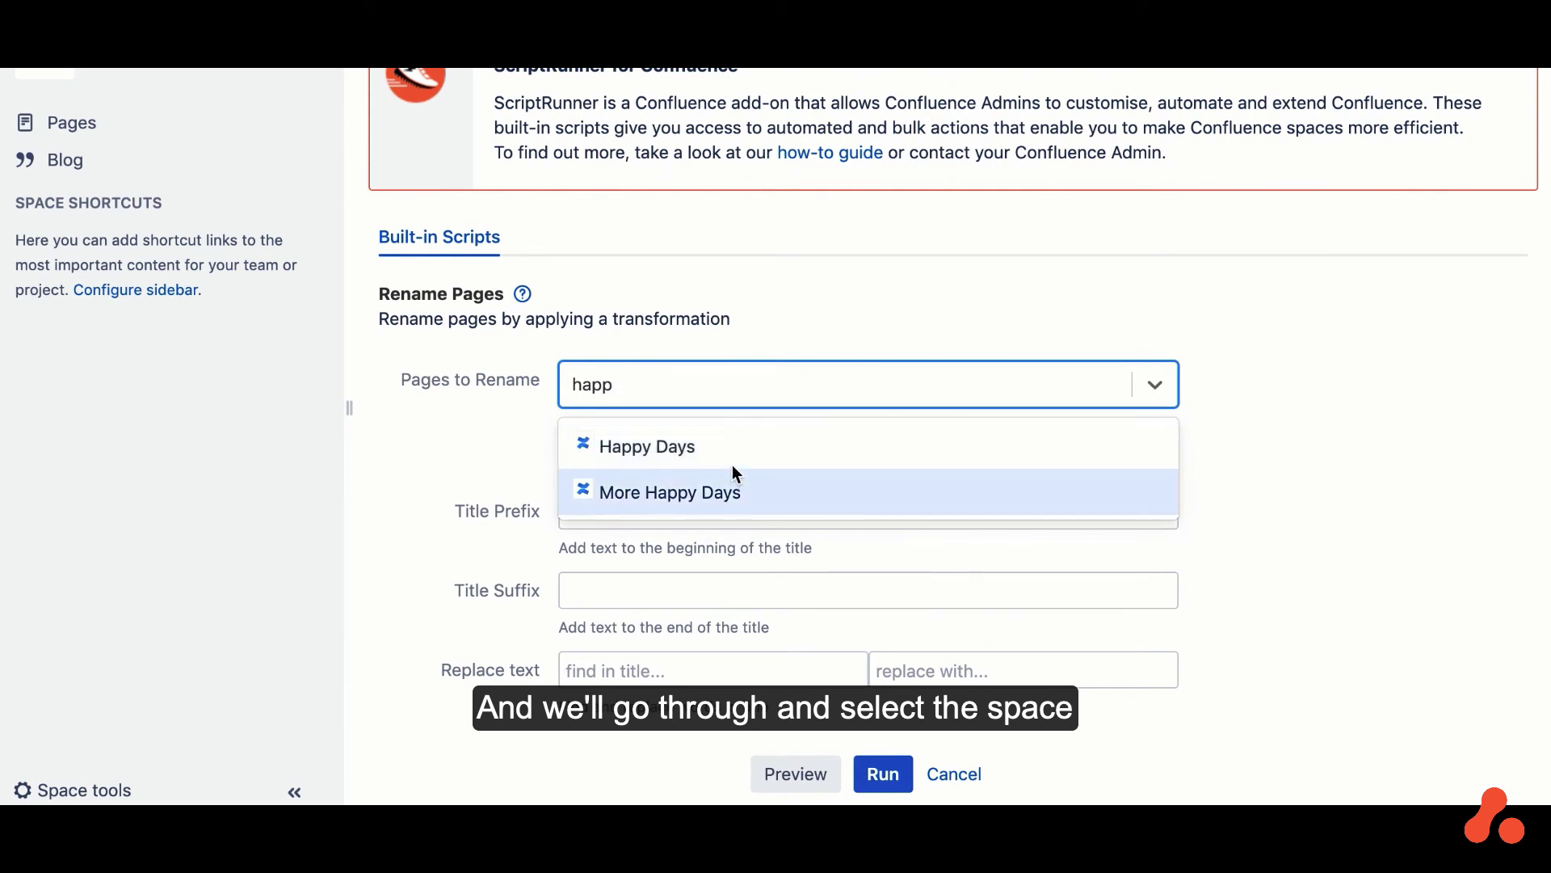
click(711, 446)
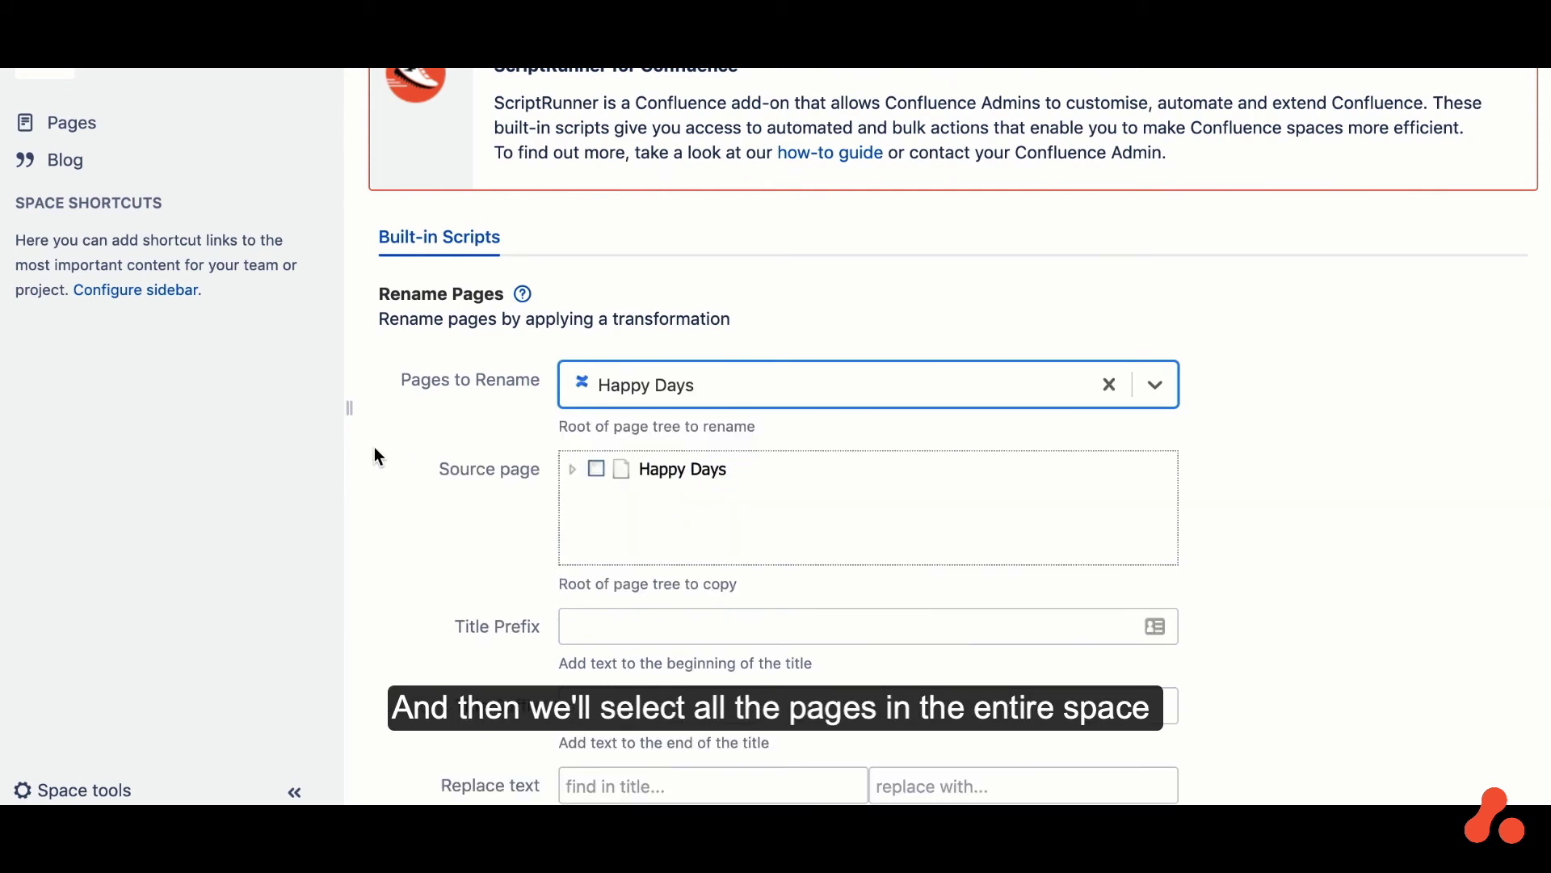
click(572, 469)
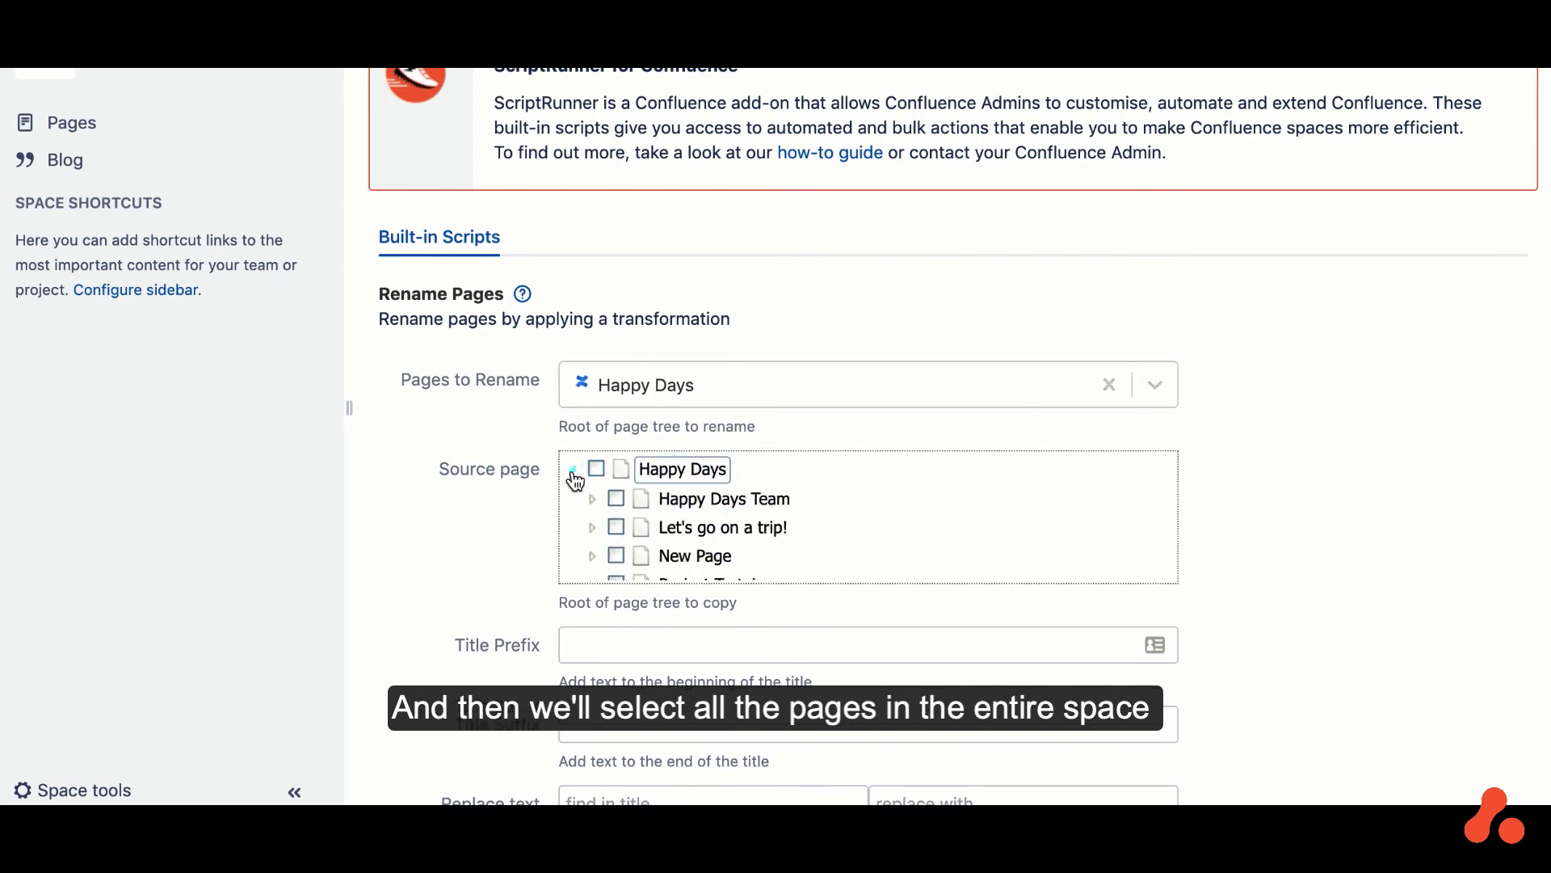
click(597, 469)
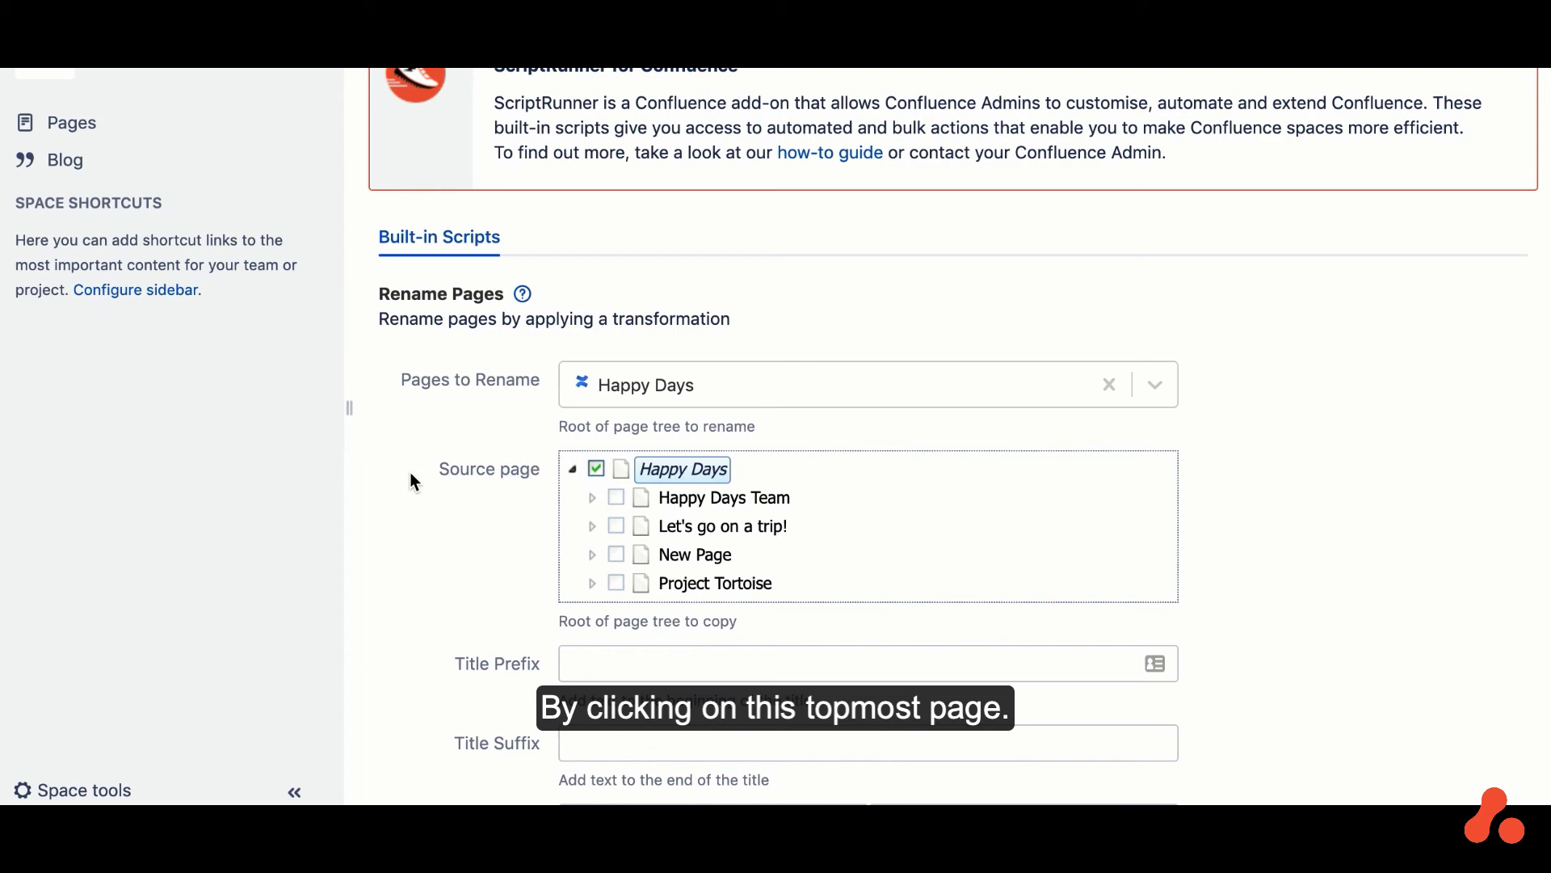
- Enter 'Tortoise' as the title text to find and 'Cobra' as its replacement
scroll(410, 473, down, 2)
scroll(410, 473, down, 2)
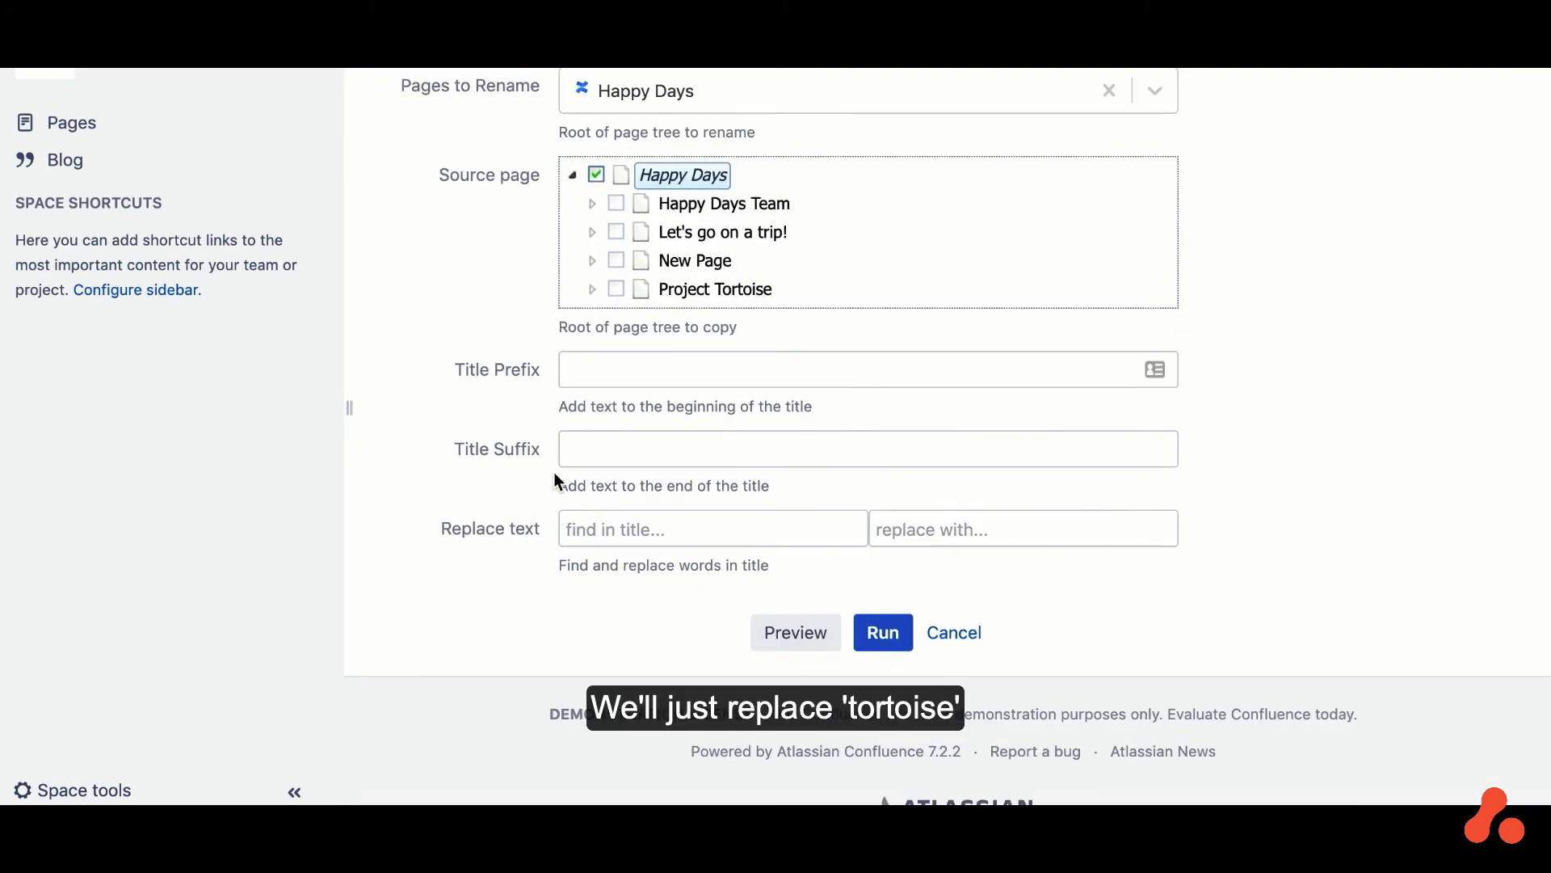
click(656, 530)
text(T)
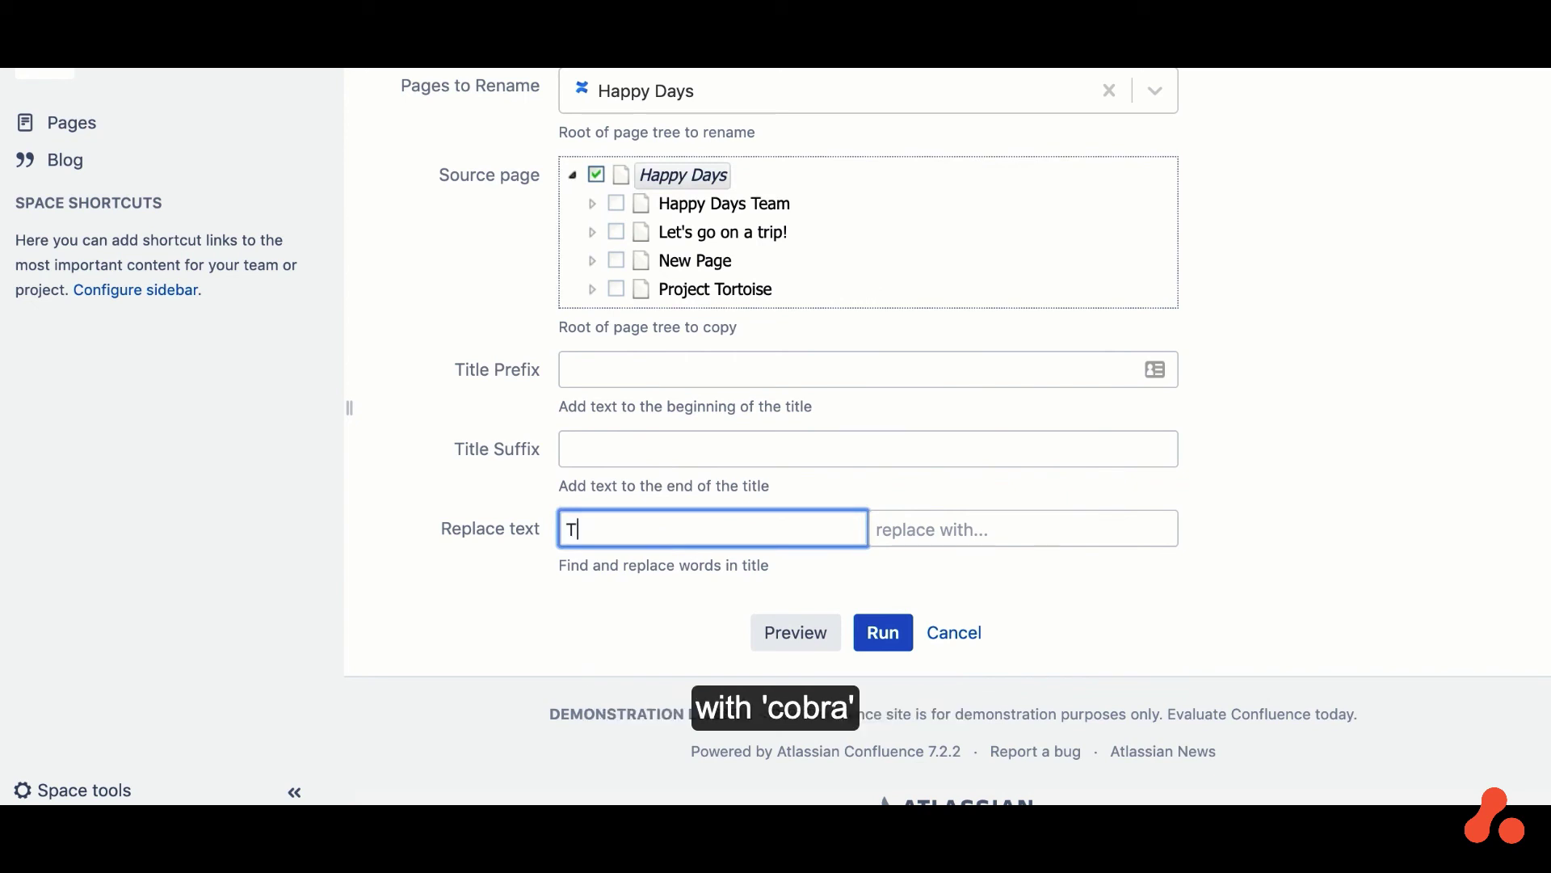
text(ortoise)
key(Tab)
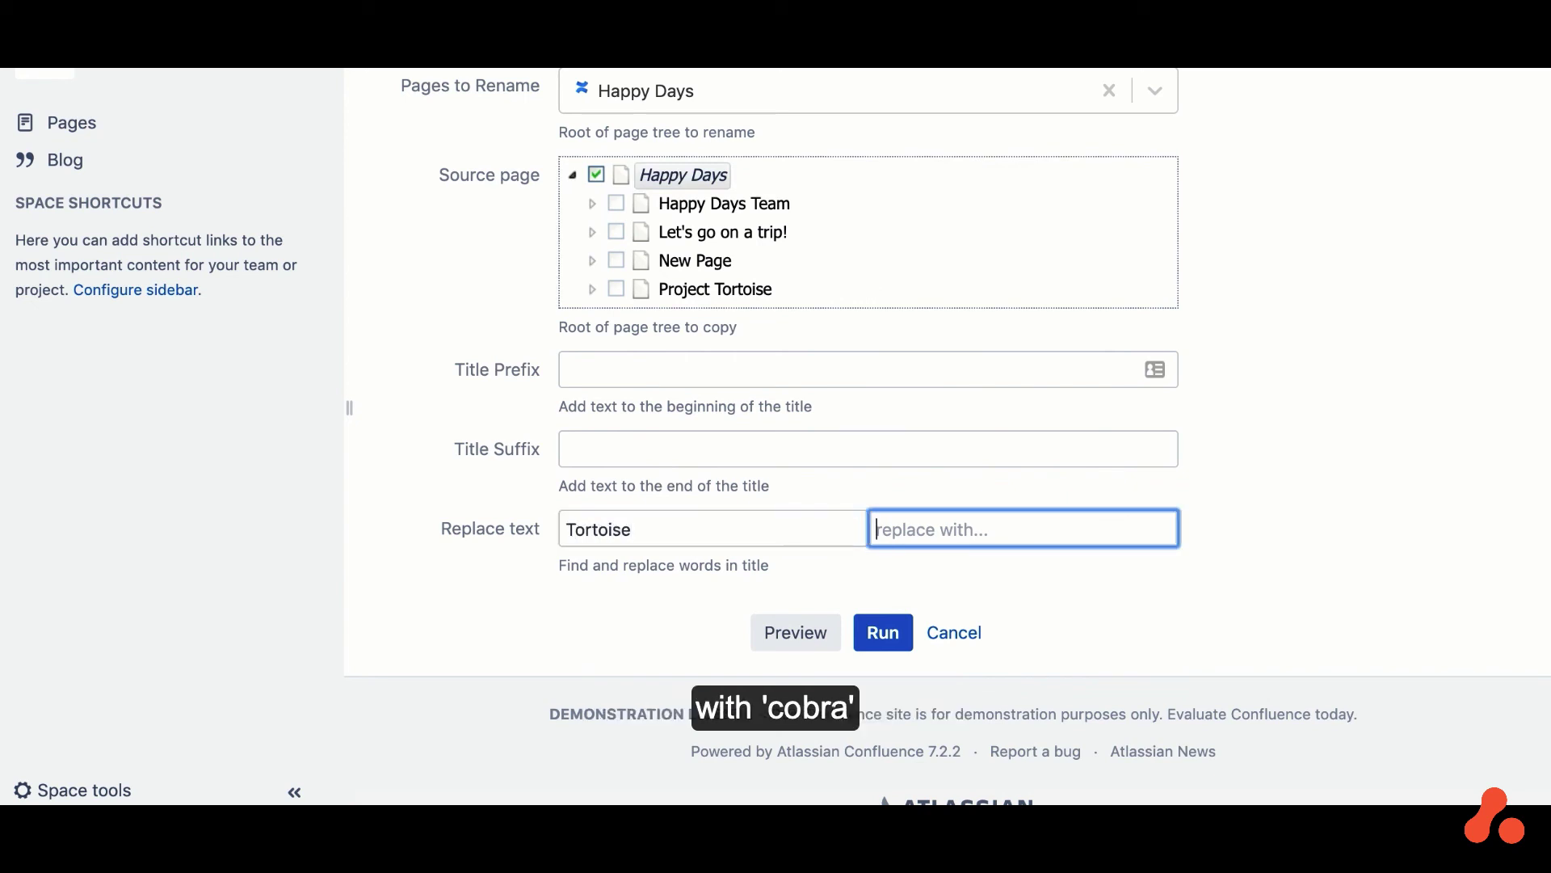
text(Cobra)
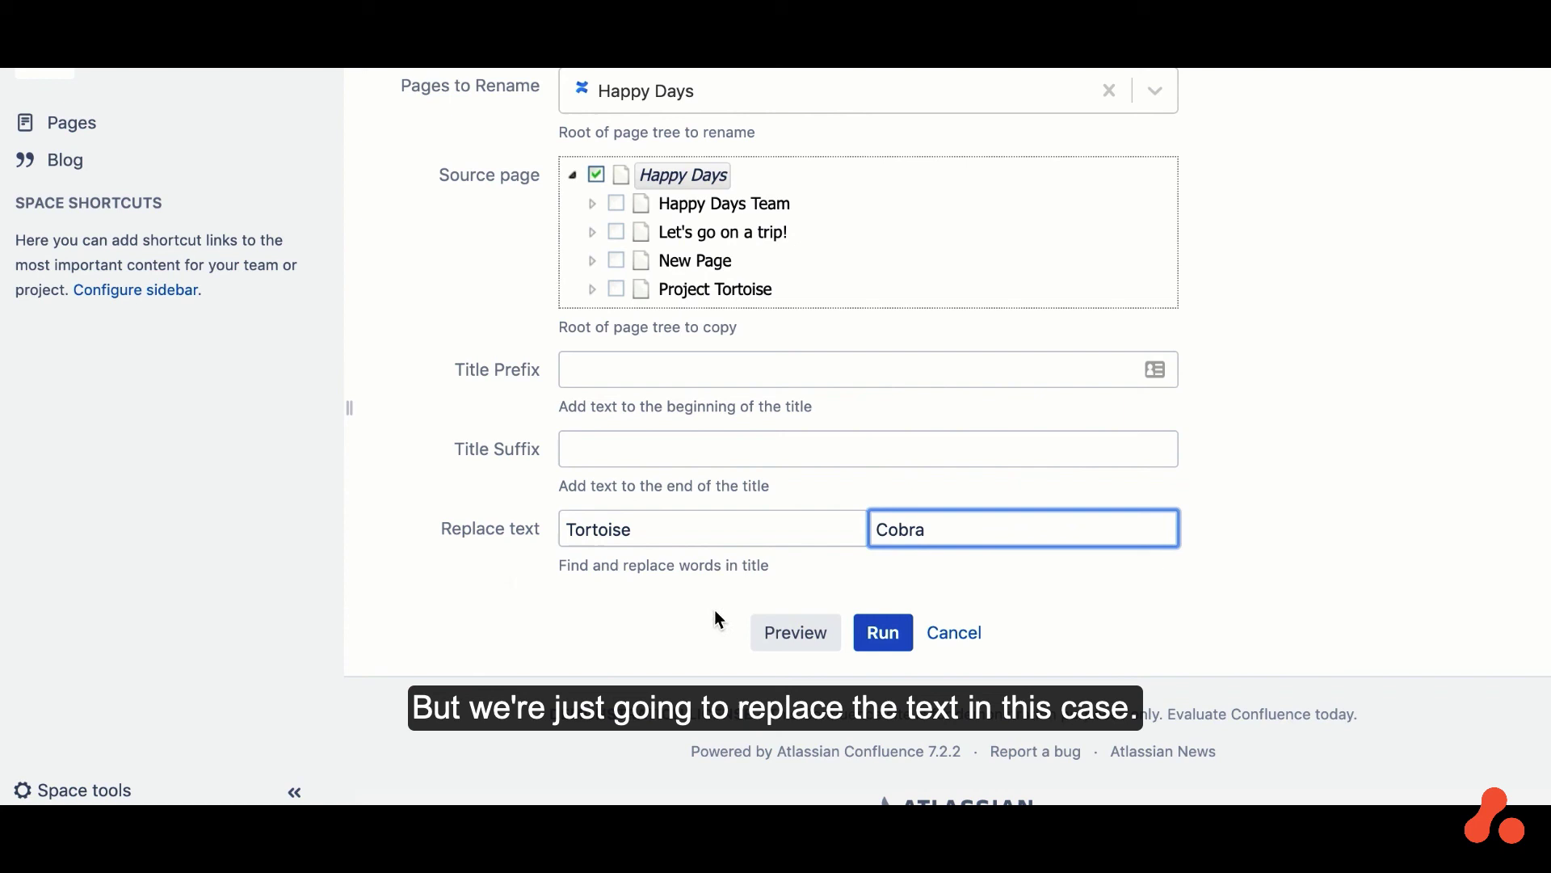
- Run the page rename, then open the renamed Project Cobra page from the Happy Days space
click(890, 641)
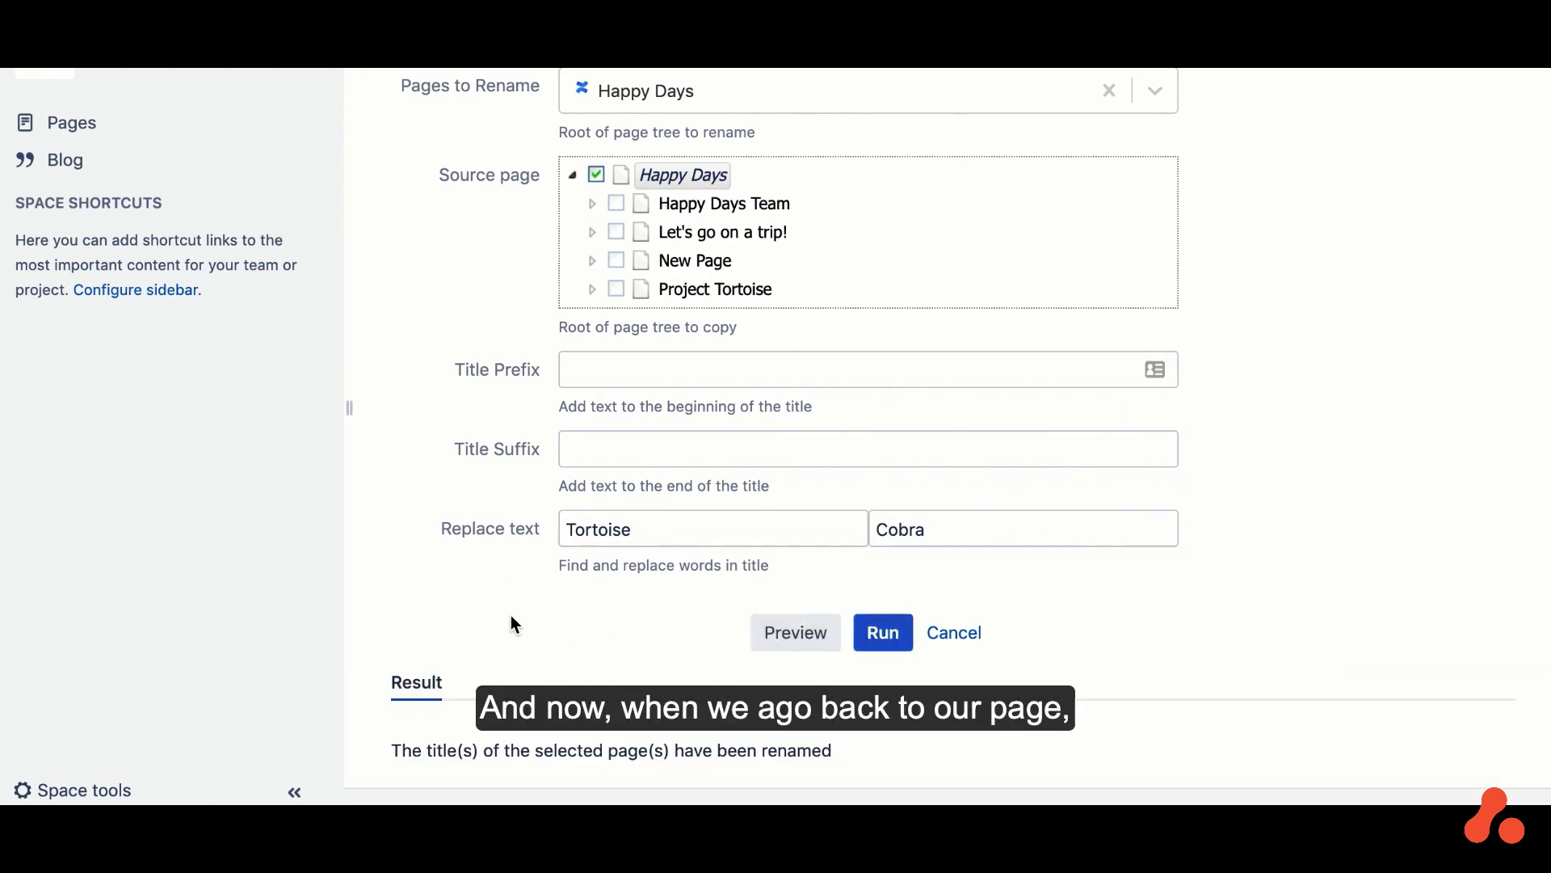
scroll(514, 624, up, 3)
scroll(514, 624, up, 4)
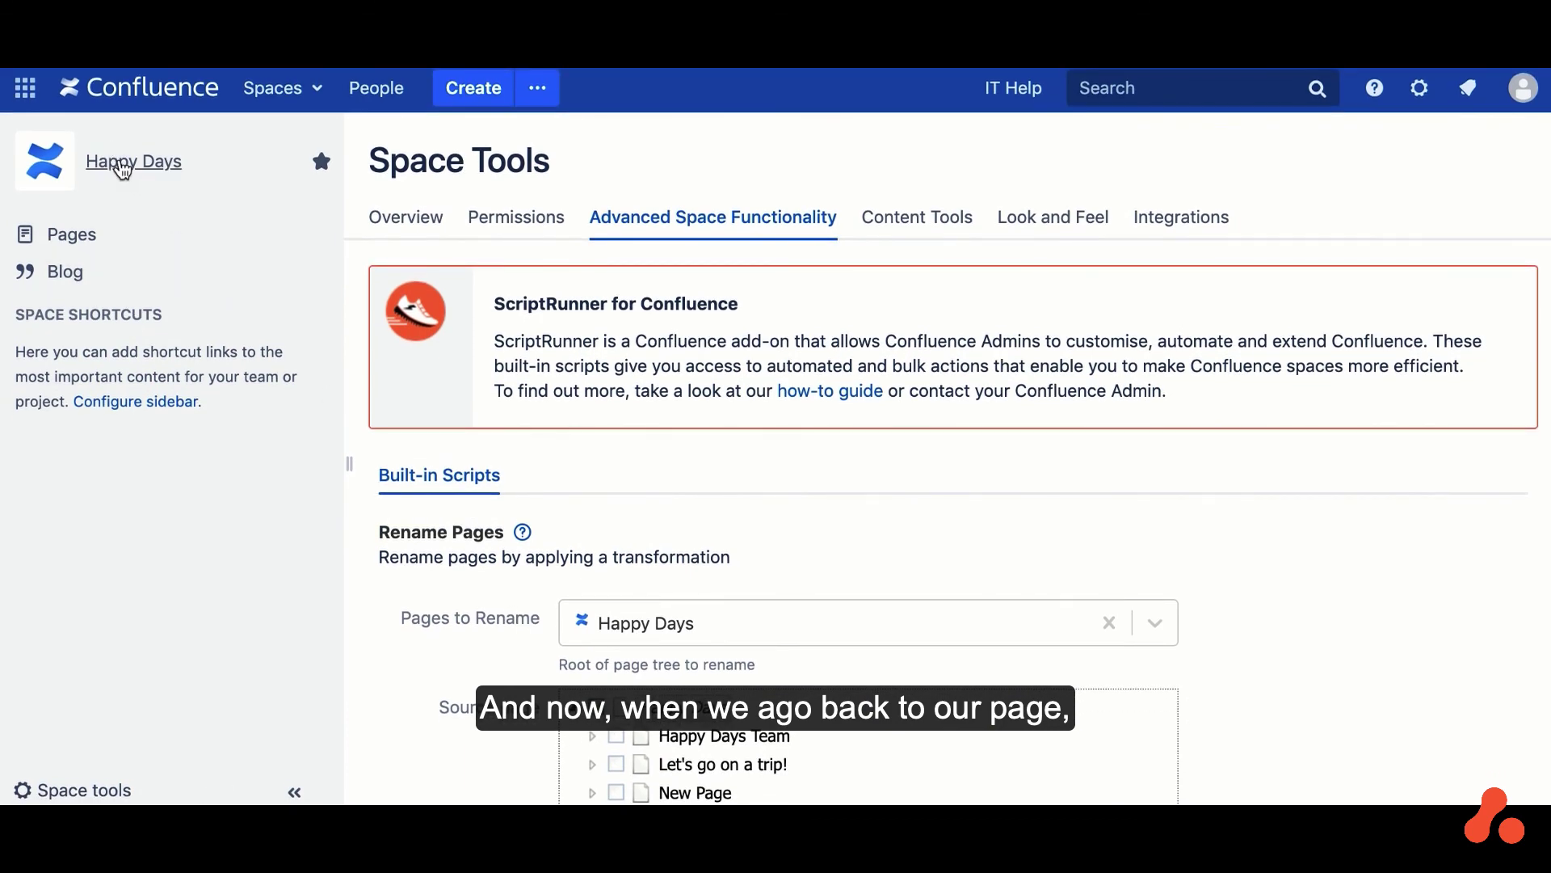
click(121, 171)
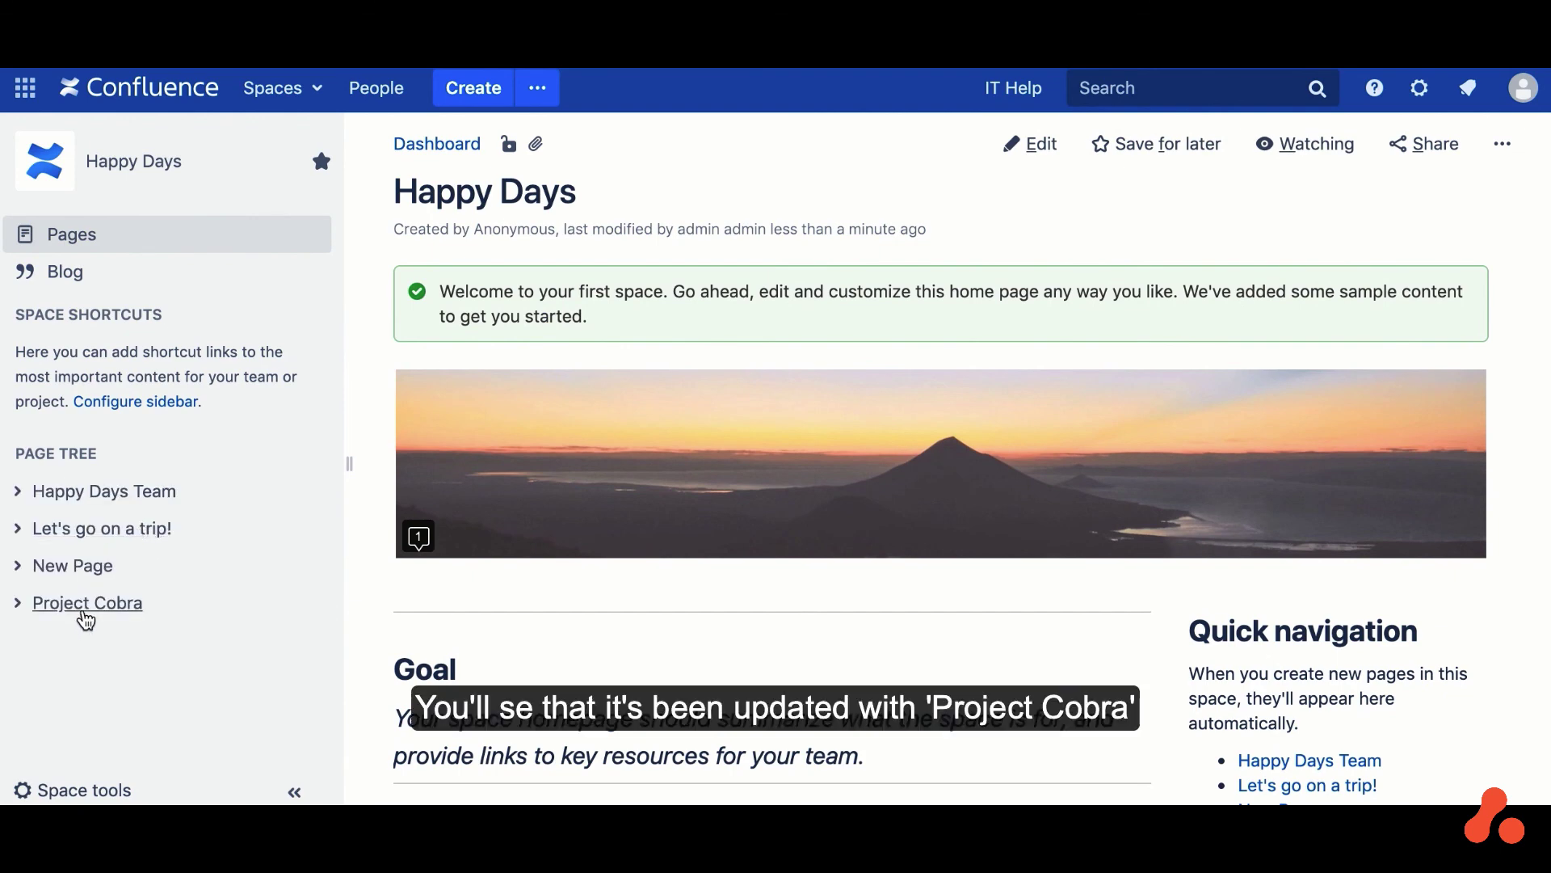
click(85, 615)
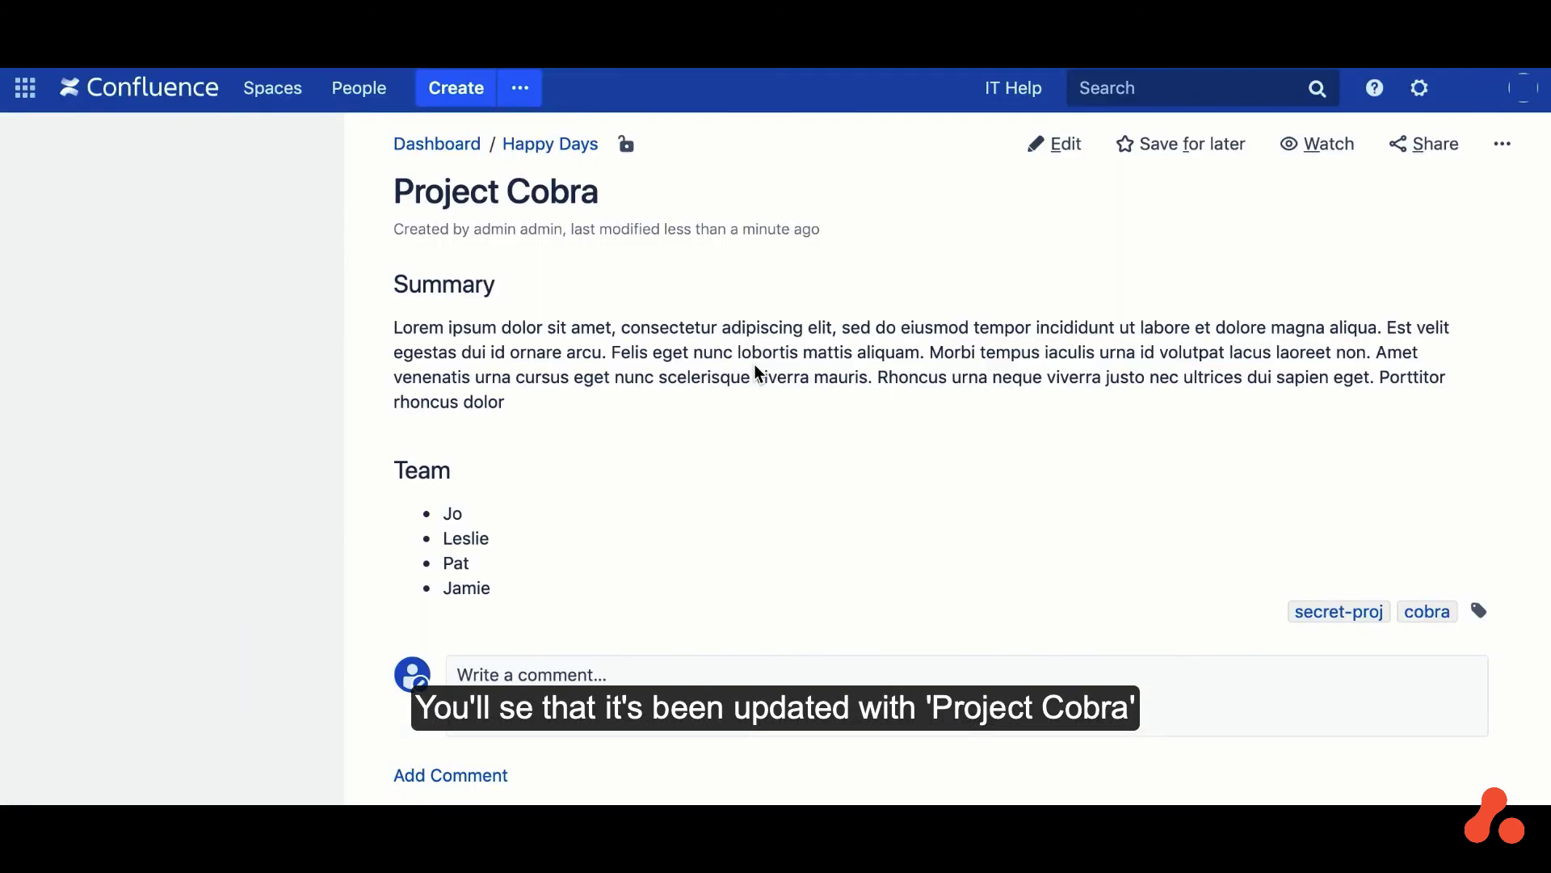